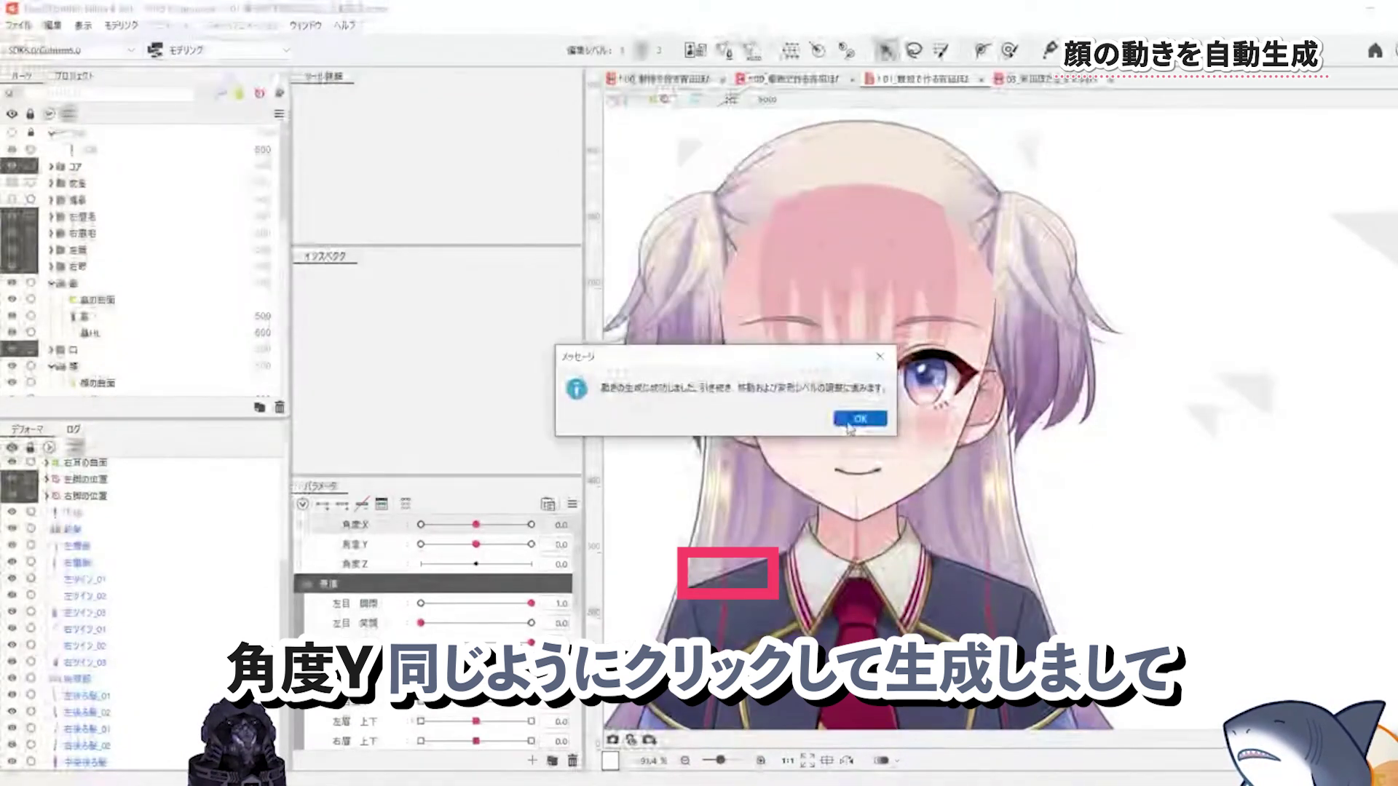
# Link the 角度X and 角度Y parameters and move them together to check the generated face motion.
pyautogui.click(849, 421)
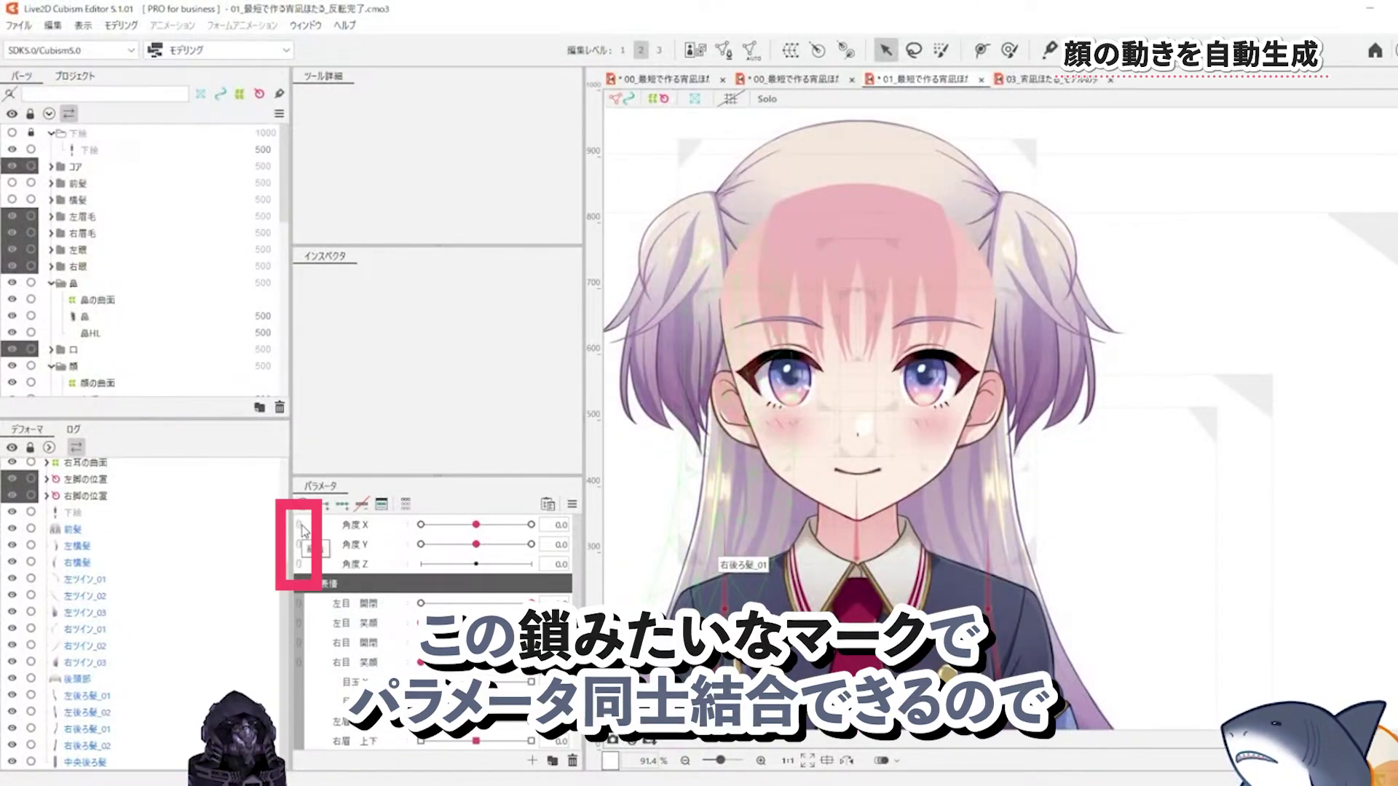
pyautogui.click(303, 529)
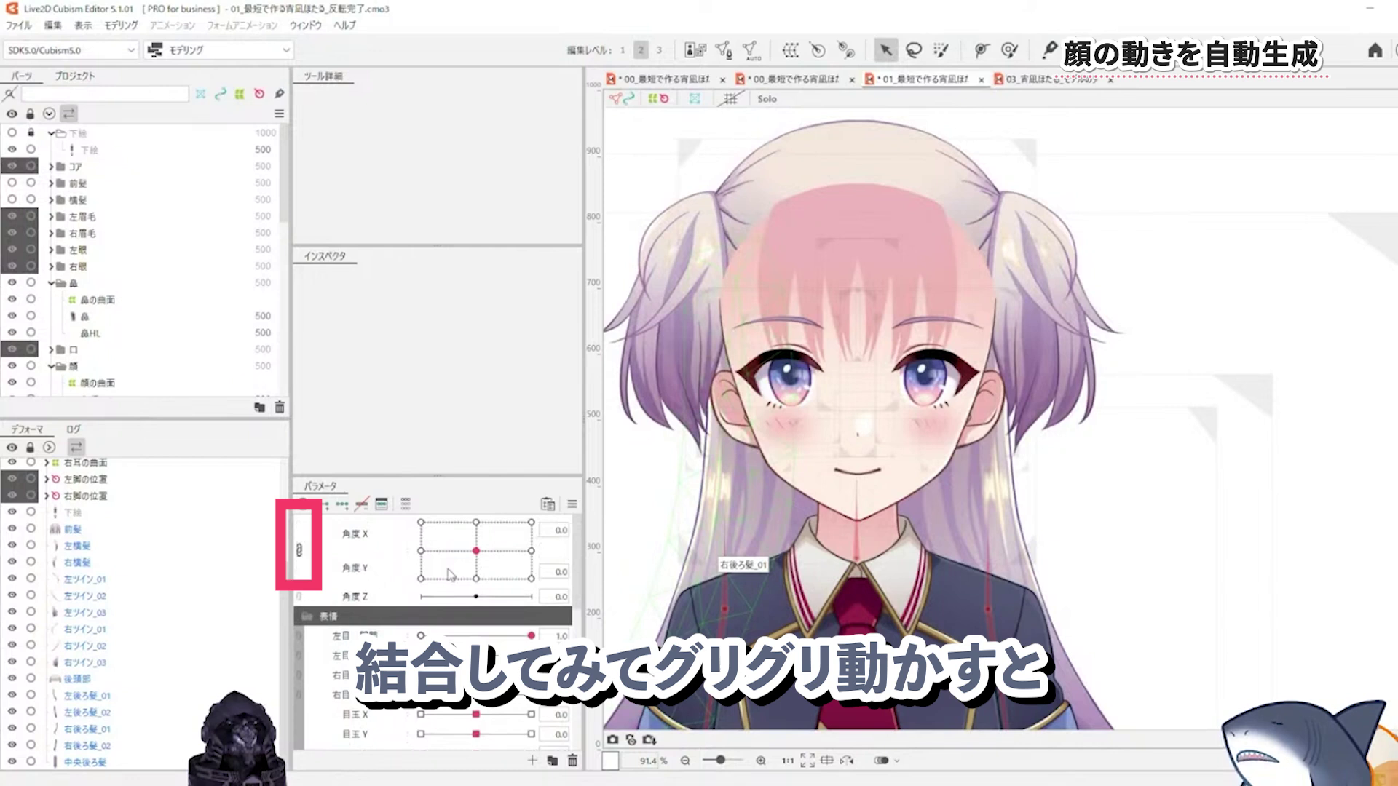
pyautogui.moveTo(473, 559)
pyautogui.mouseDown()
pyautogui.moveTo(415, 565)
pyautogui.moveTo(503, 584)
pyautogui.moveTo(461, 580)
pyautogui.mouseUp()
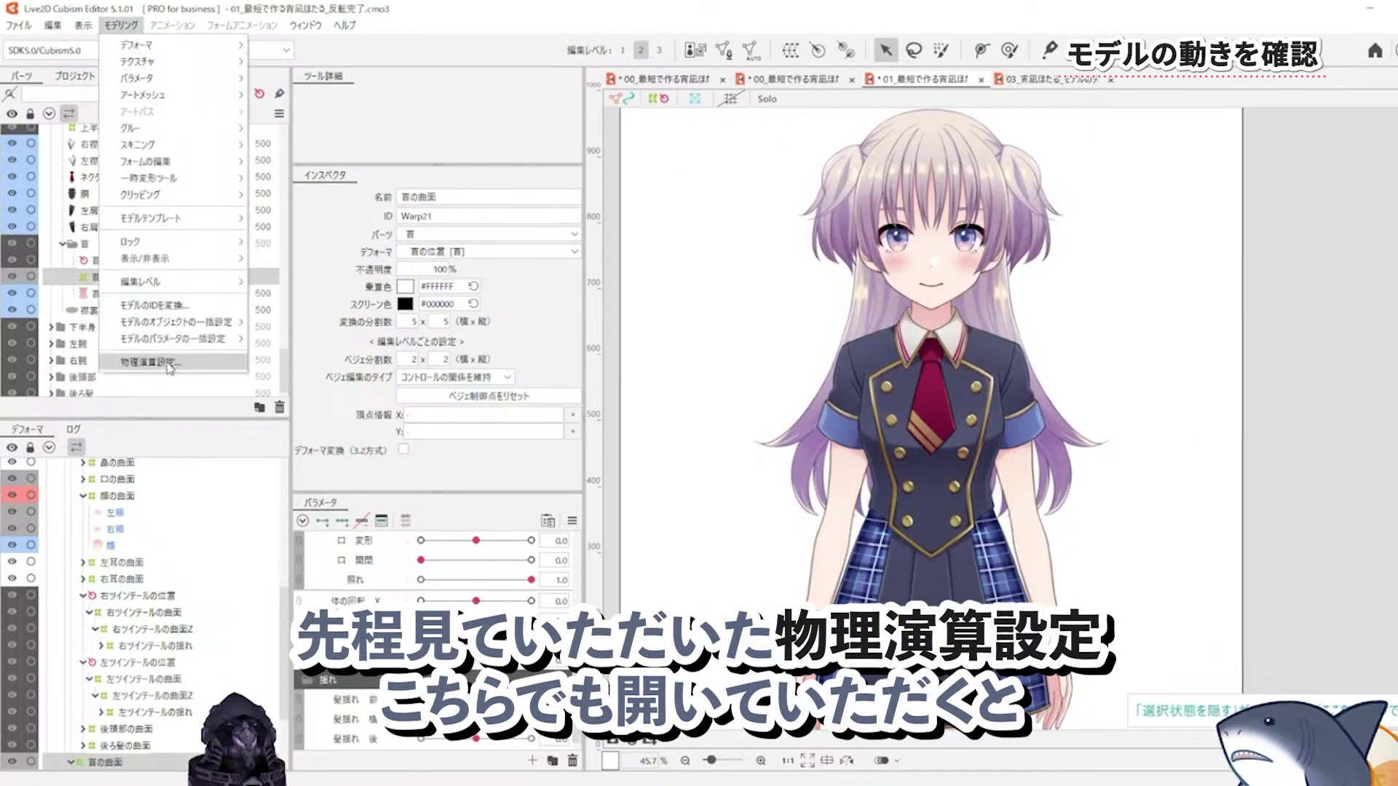
# Open the physics settings and move the preview model around to check its sway.
pyautogui.click(169, 368)
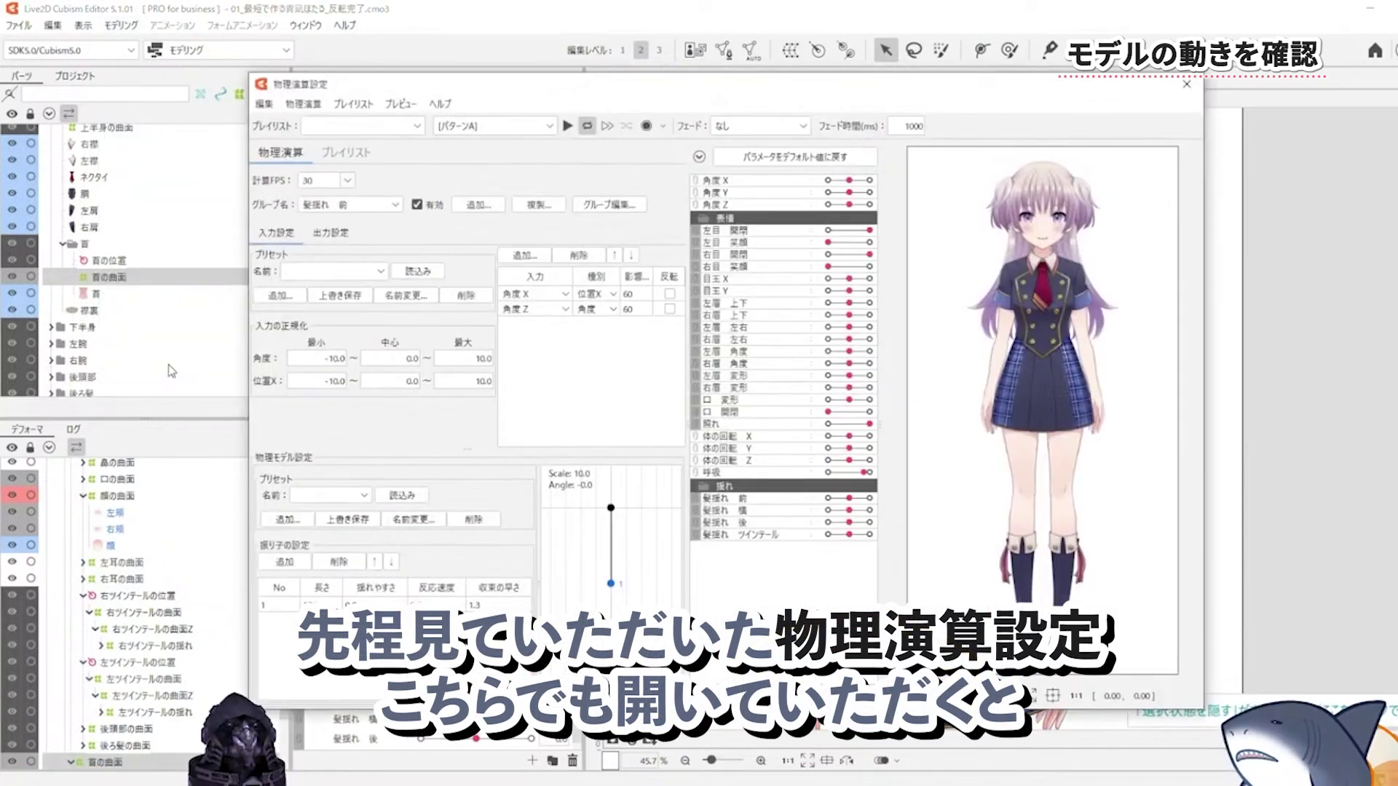
pyautogui.moveTo(953, 226); pyautogui.dragTo(1063, 402)
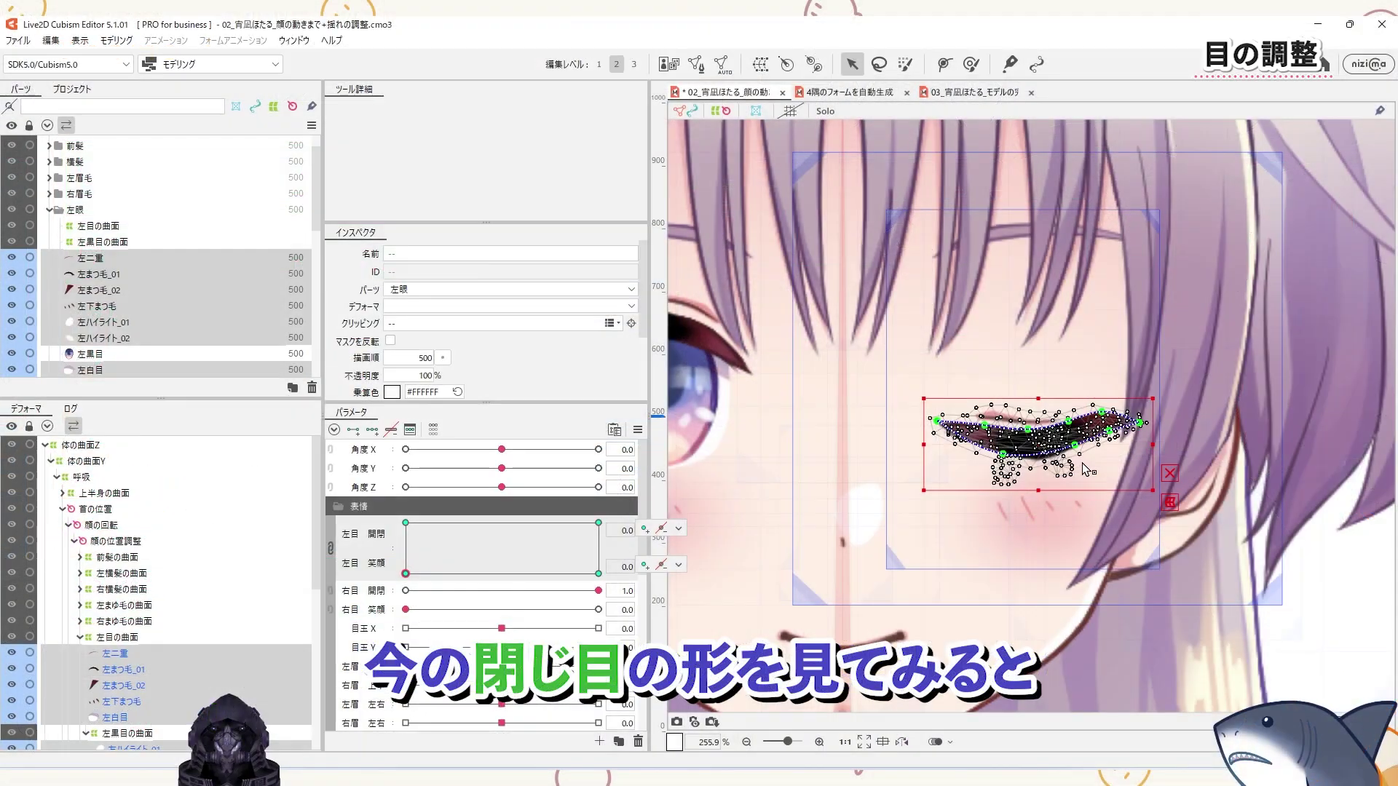
# Preview the closed left eye with 左目 笑顔 at 1.0 to examine its closed and smiling shapes.
pyautogui.scroll(-3, 1085, 468)
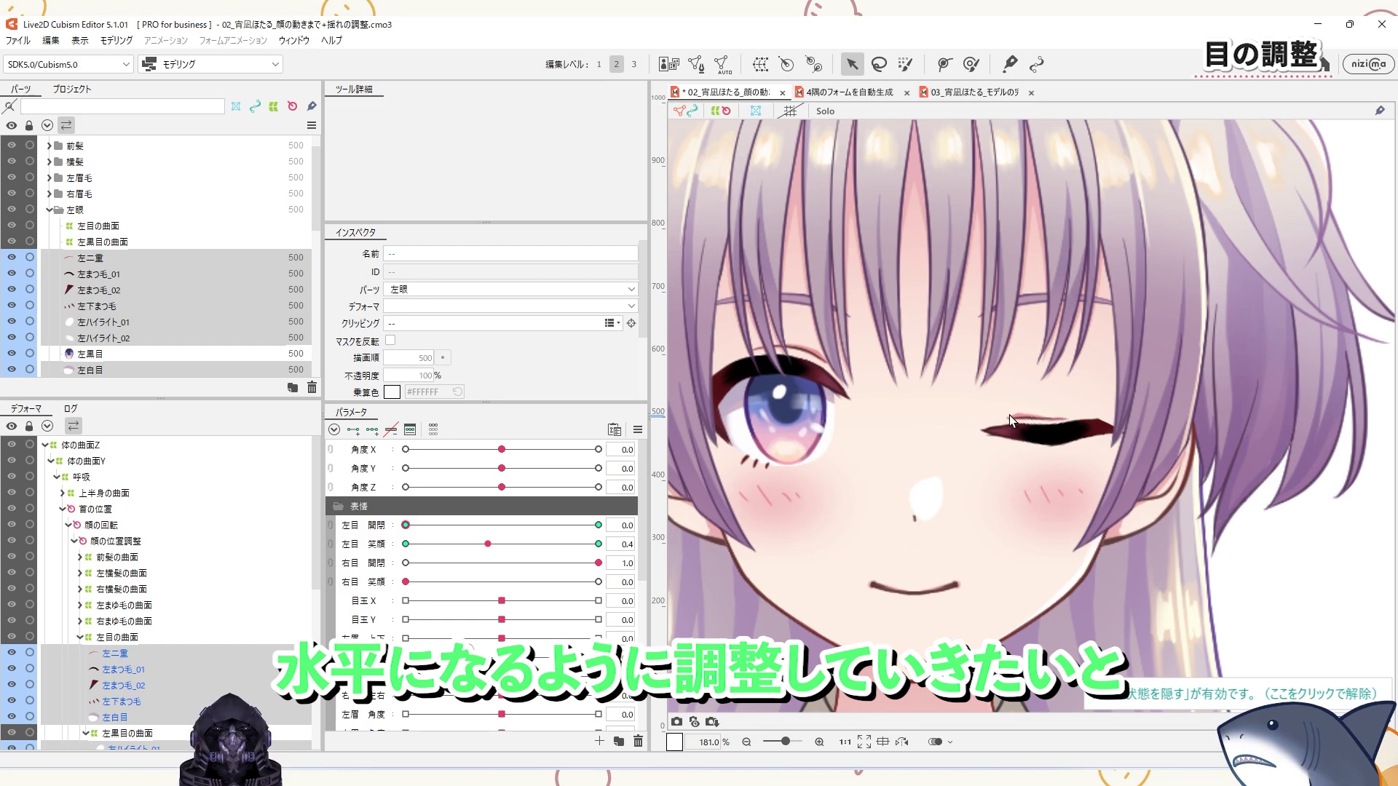
pyautogui.moveTo(487, 544); pyautogui.dragTo(674, 539)
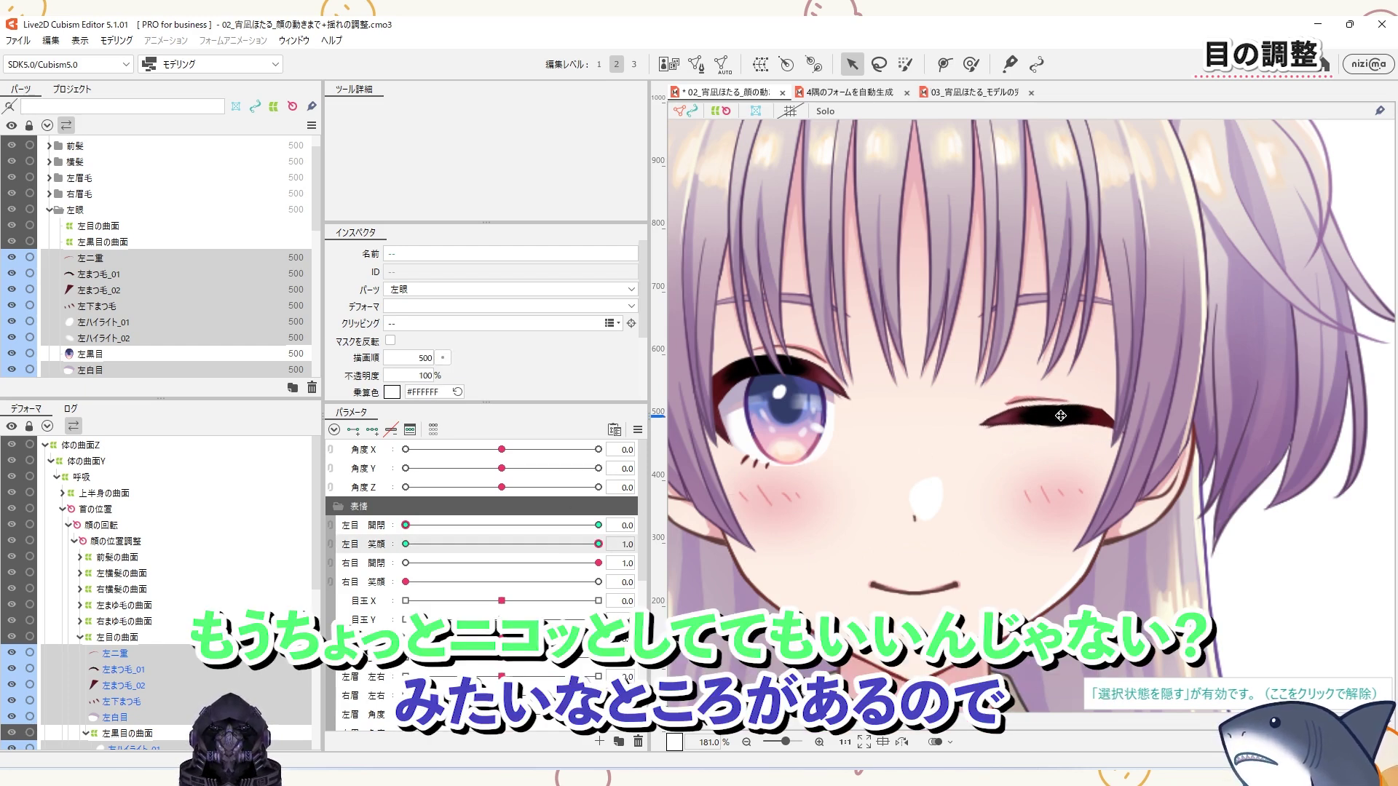
pyautogui.click(1096, 430)
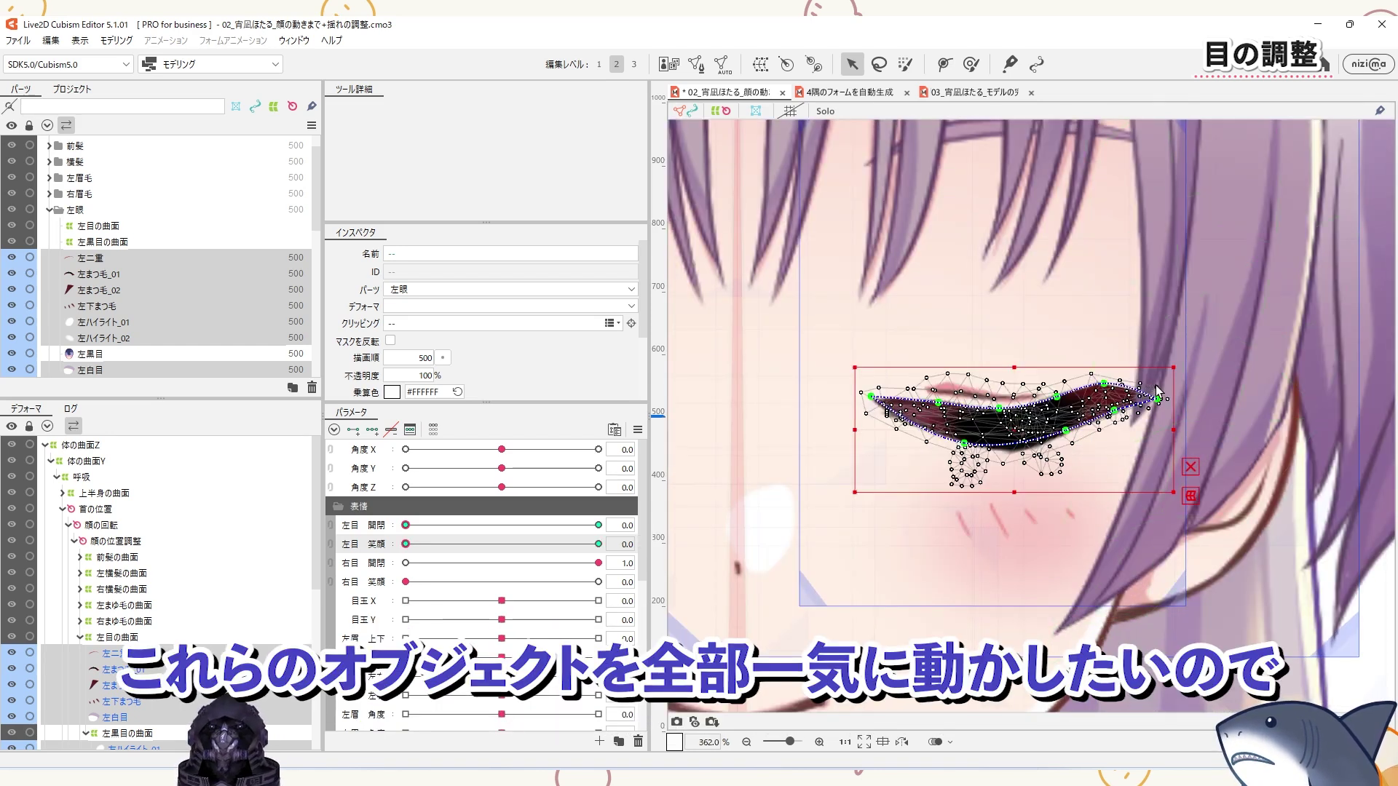
# At edit level 3, place a five-point deformation path across the selected meshes of the closed left eye.
pyautogui.click(634, 64)
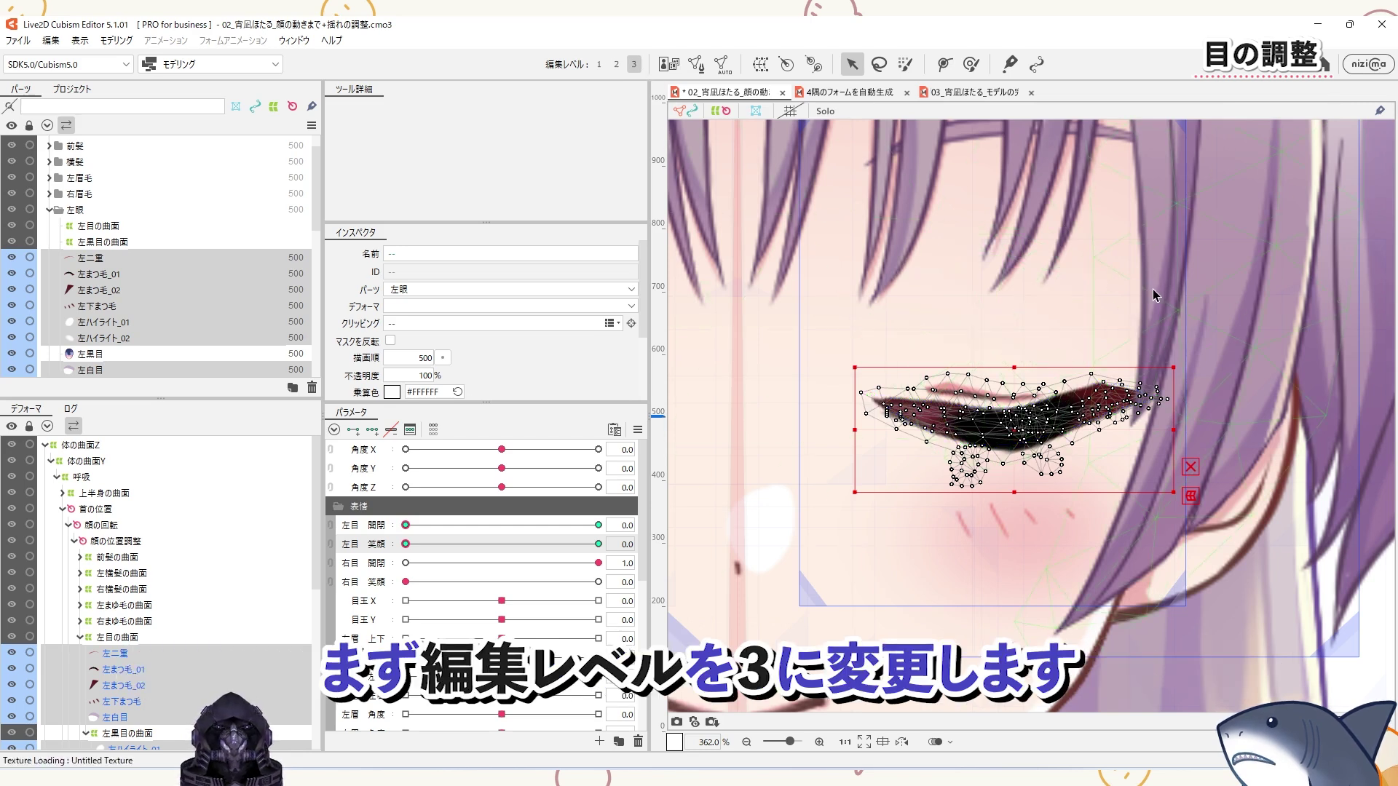
pyautogui.click(945, 65)
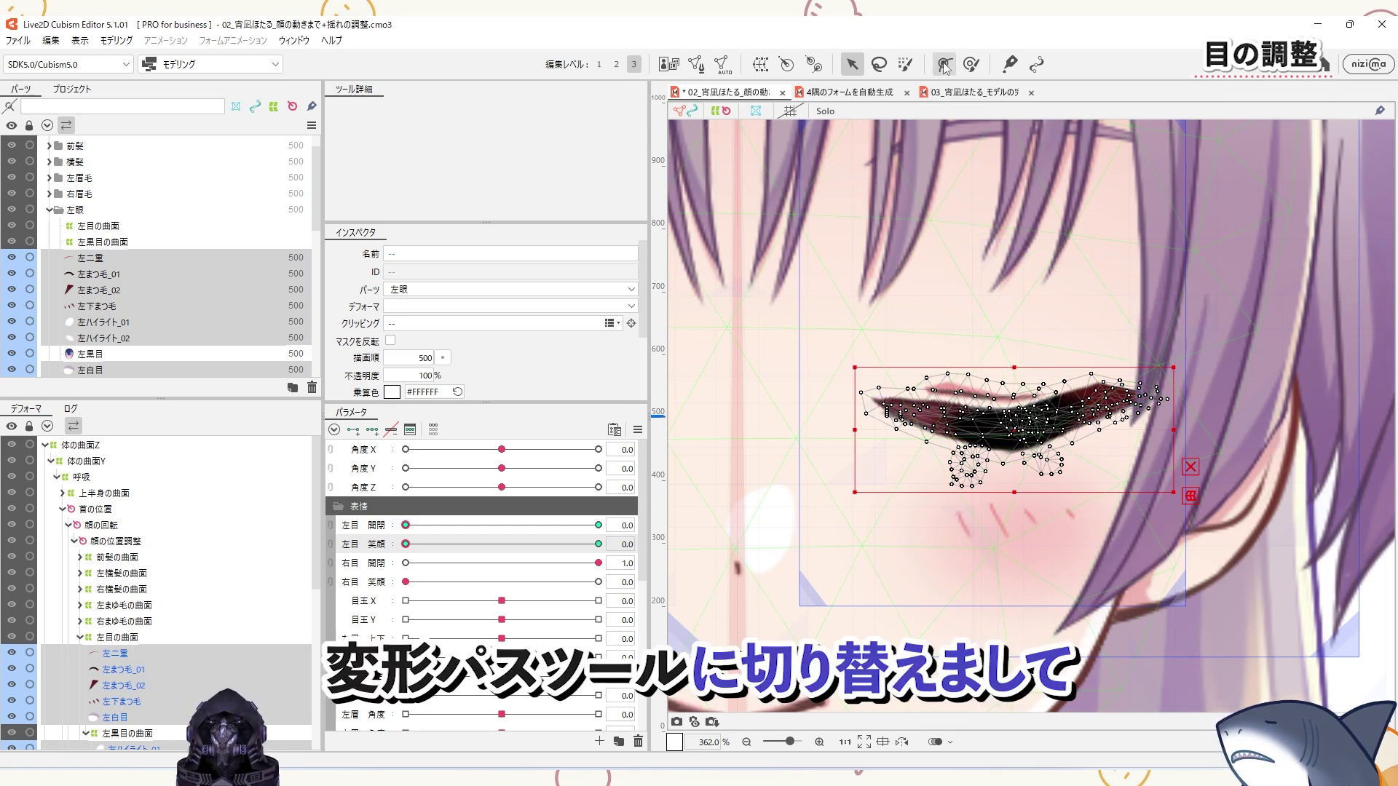
pyautogui.click(944, 66)
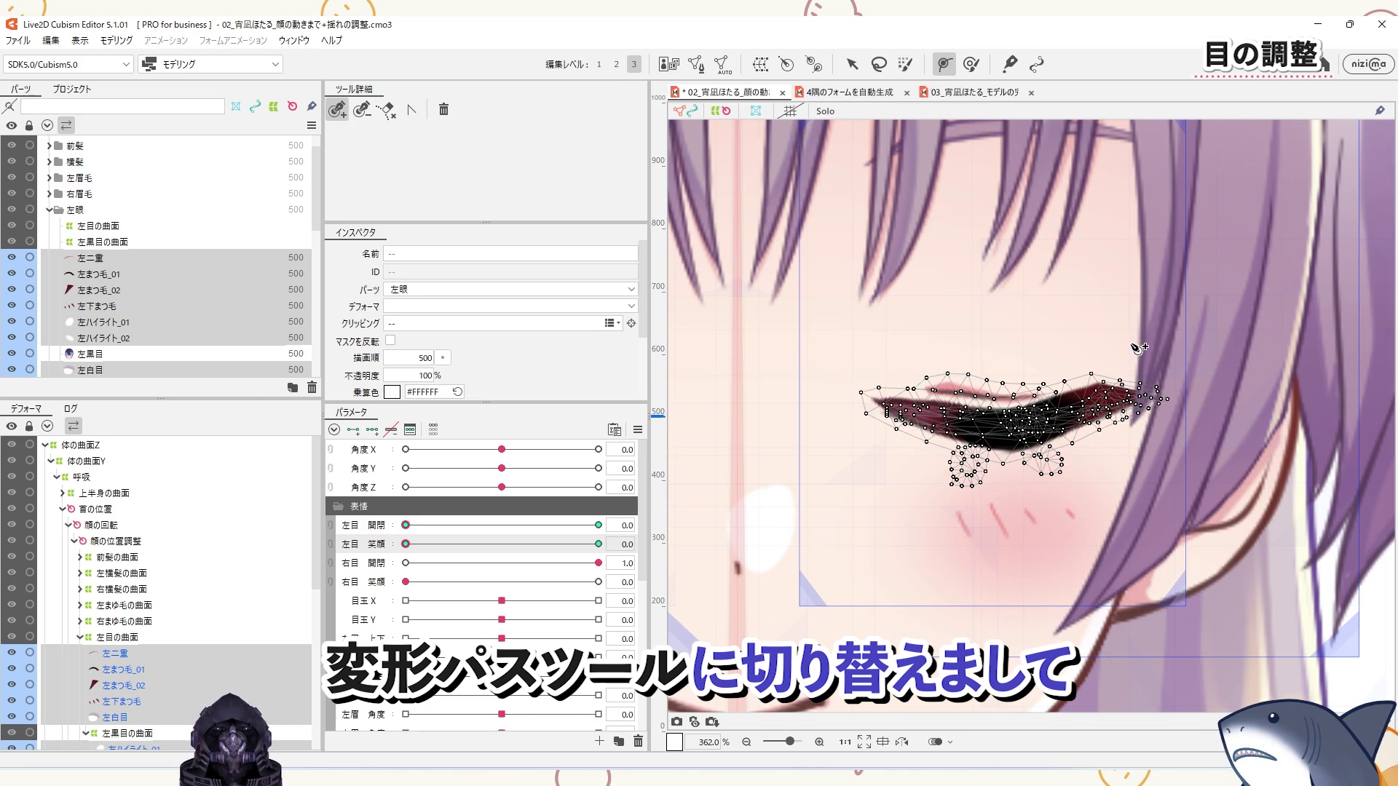
pyautogui.click(829, 360)
pyautogui.click(936, 412)
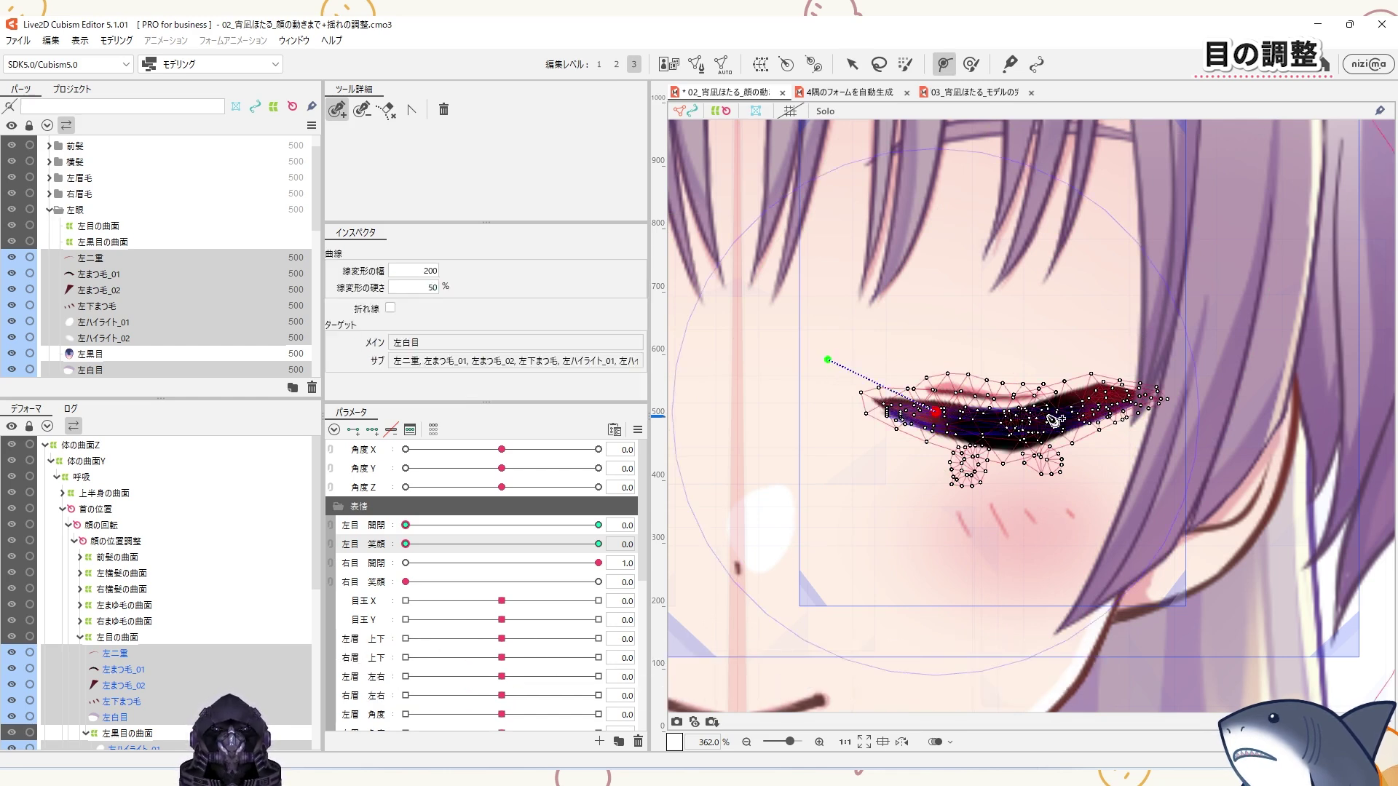
pyautogui.click(1026, 417)
pyautogui.click(1110, 394)
pyautogui.click(1179, 351)
pyautogui.moveTo(828, 360); pyautogui.dragTo(847, 364)
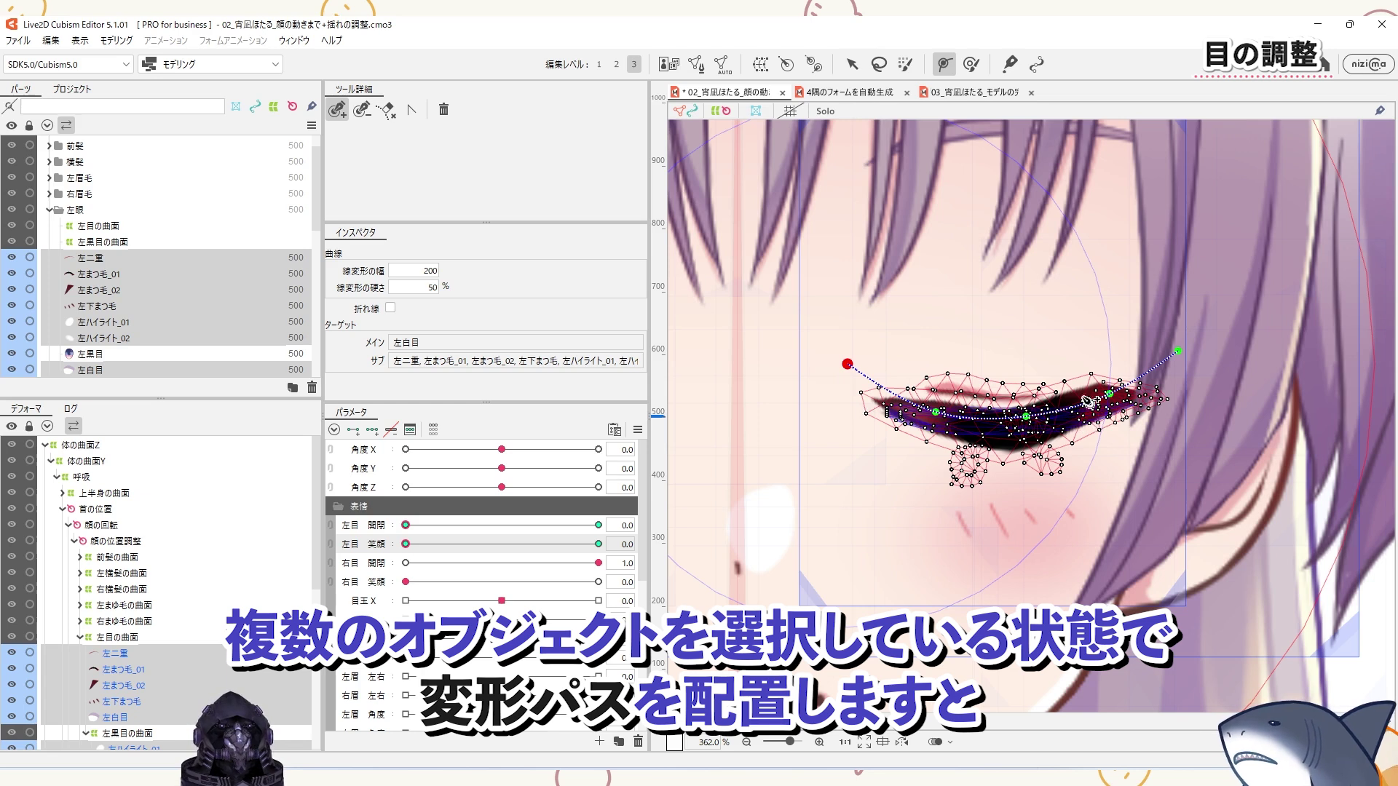
# Flatten the closed left eye by lowering the path points at its inner and outer corners, and compare it using the snapshot.
pyautogui.click(852, 65)
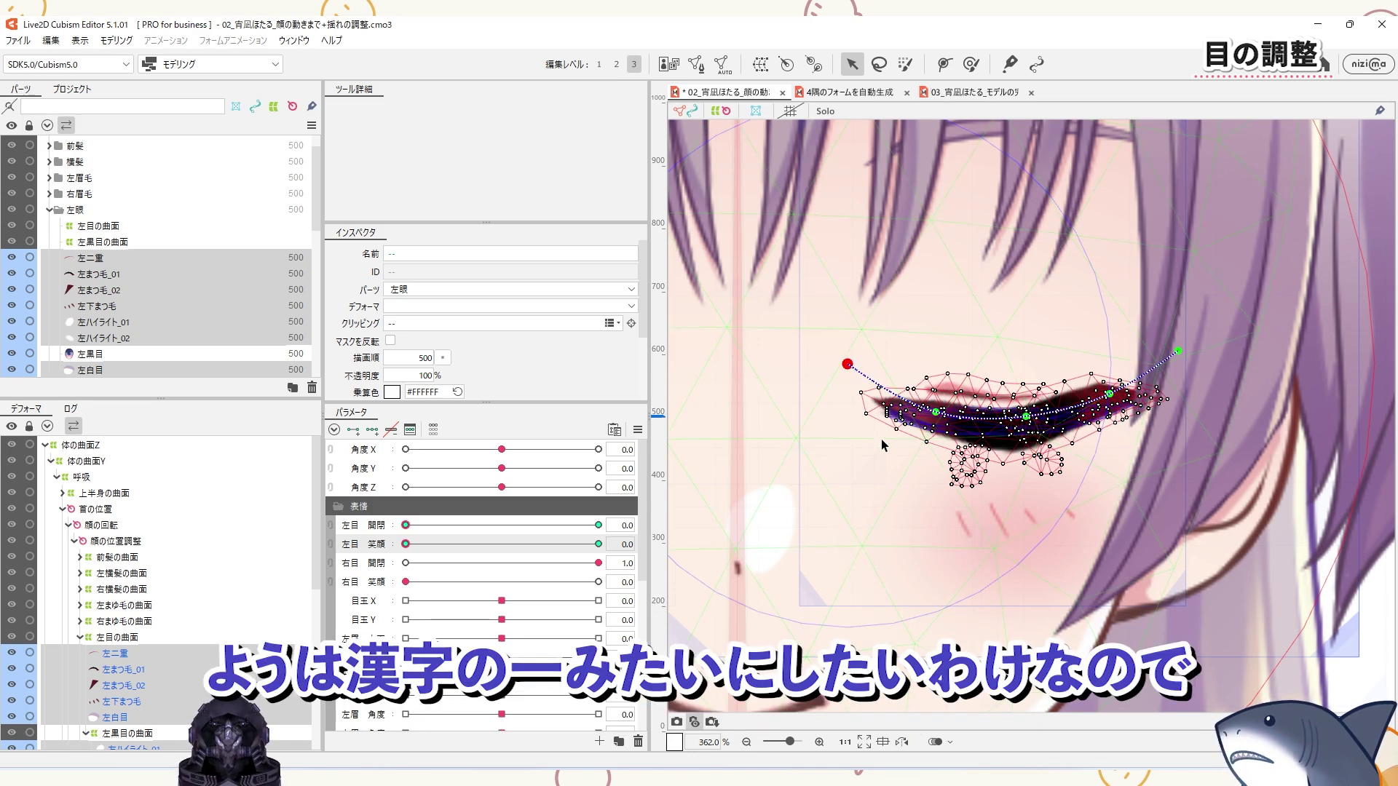
pyautogui.moveTo(848, 366); pyautogui.dragTo(829, 410)
pyautogui.moveTo(936, 413); pyautogui.dragTo(933, 421)
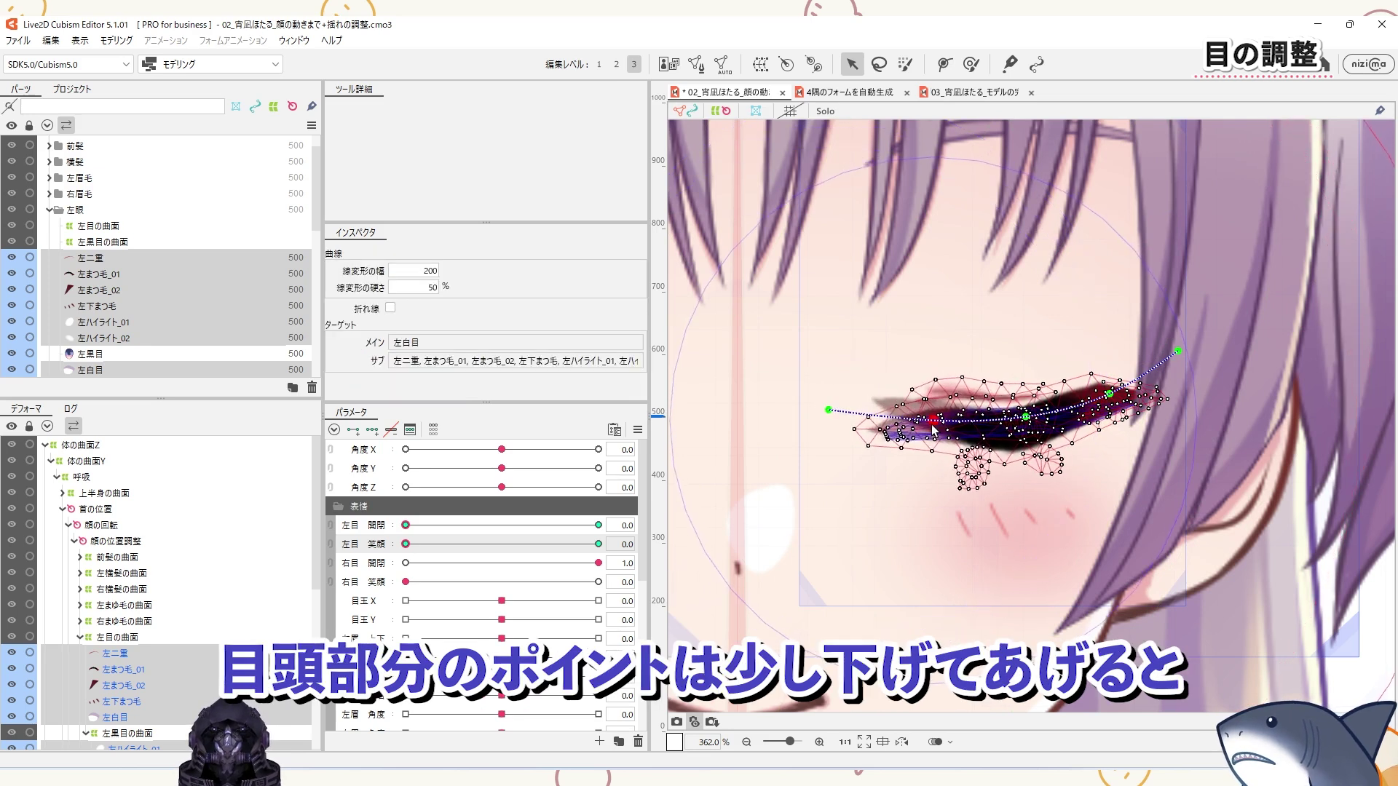
pyautogui.moveTo(1177, 351); pyautogui.dragTo(1110, 414)
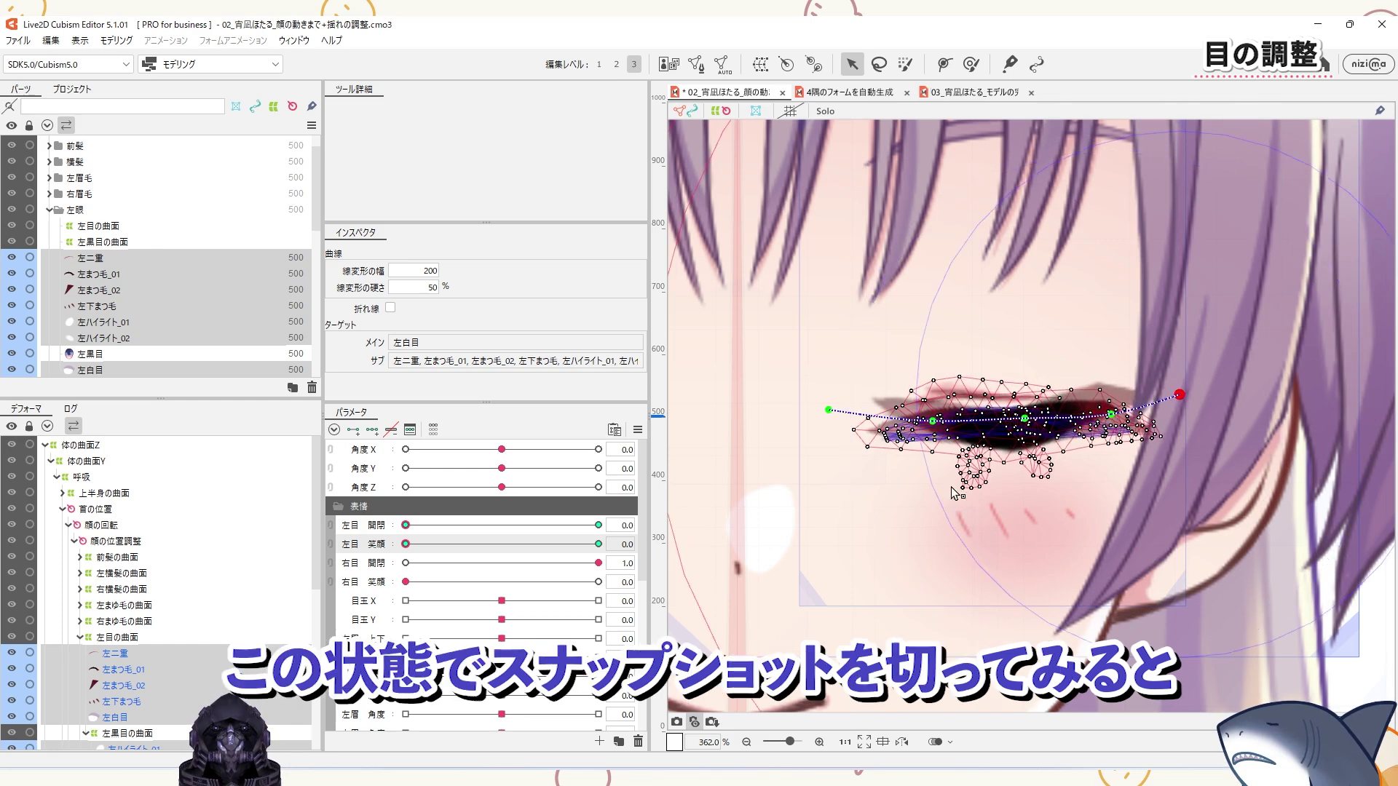
pyautogui.click(694, 723)
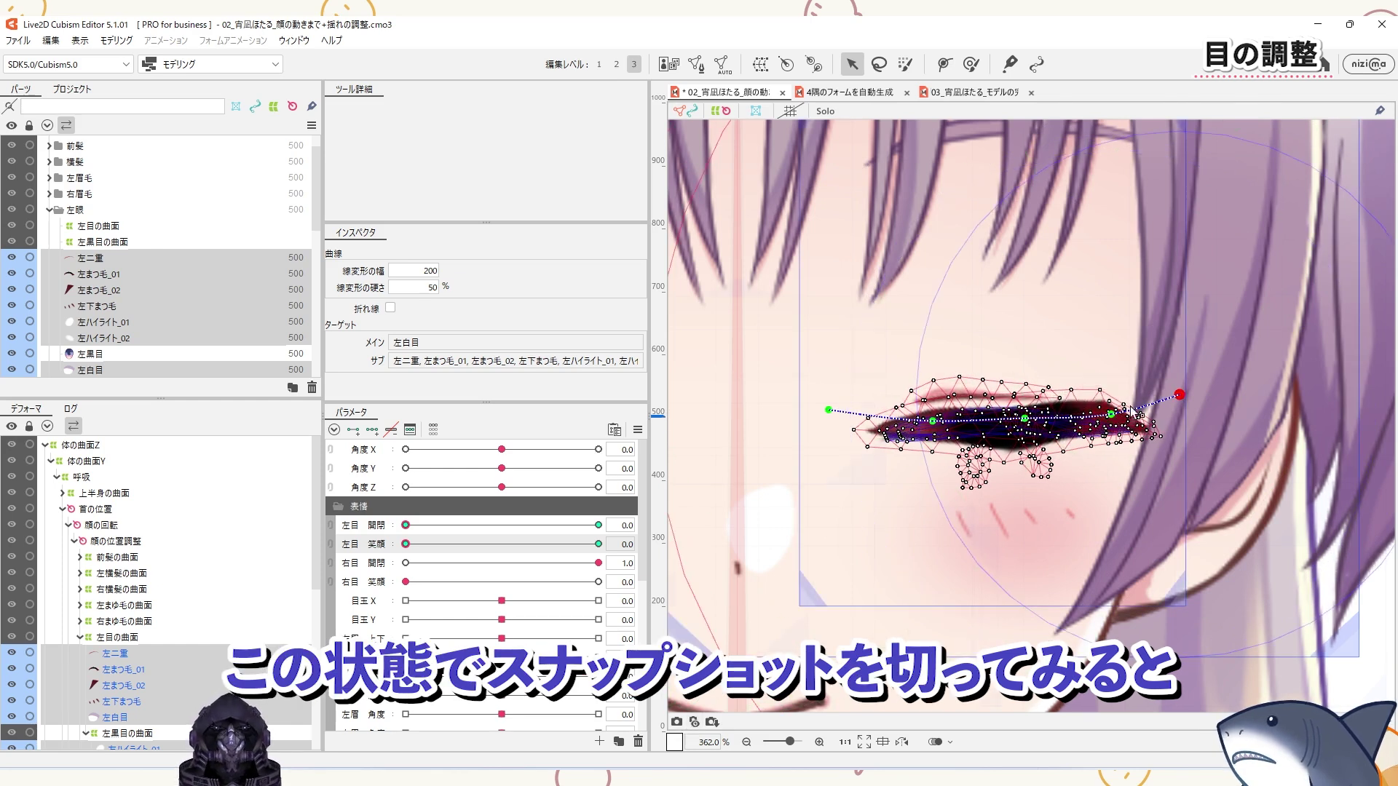
# Set 左目 笑顔 to 1.0 and reposition the deformation path's points along the smiling eye's curve without deforming the meshes.
pyautogui.scroll(-2, 1012, 417)
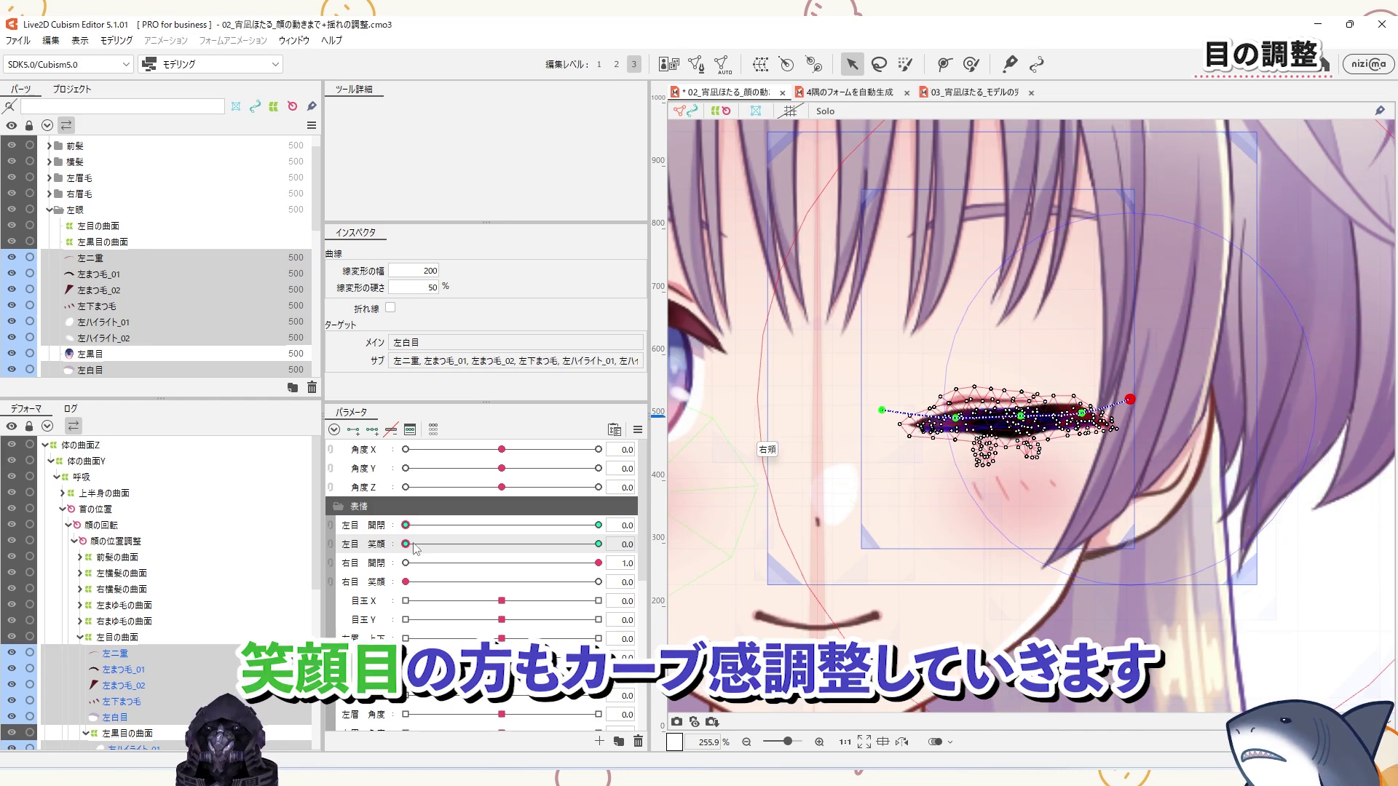
pyautogui.moveTo(416, 543); pyautogui.dragTo(641, 553)
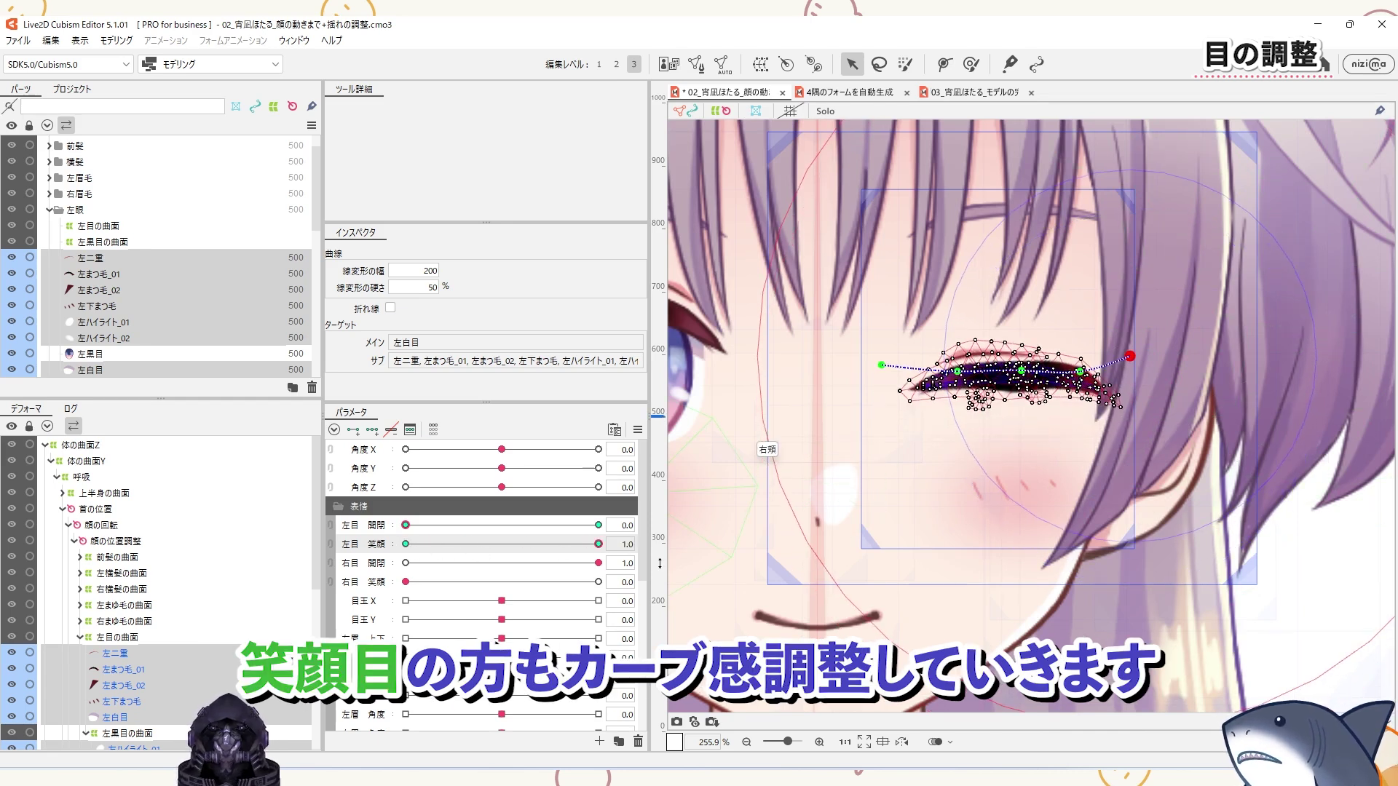
pyautogui.scroll(2, 1010, 350)
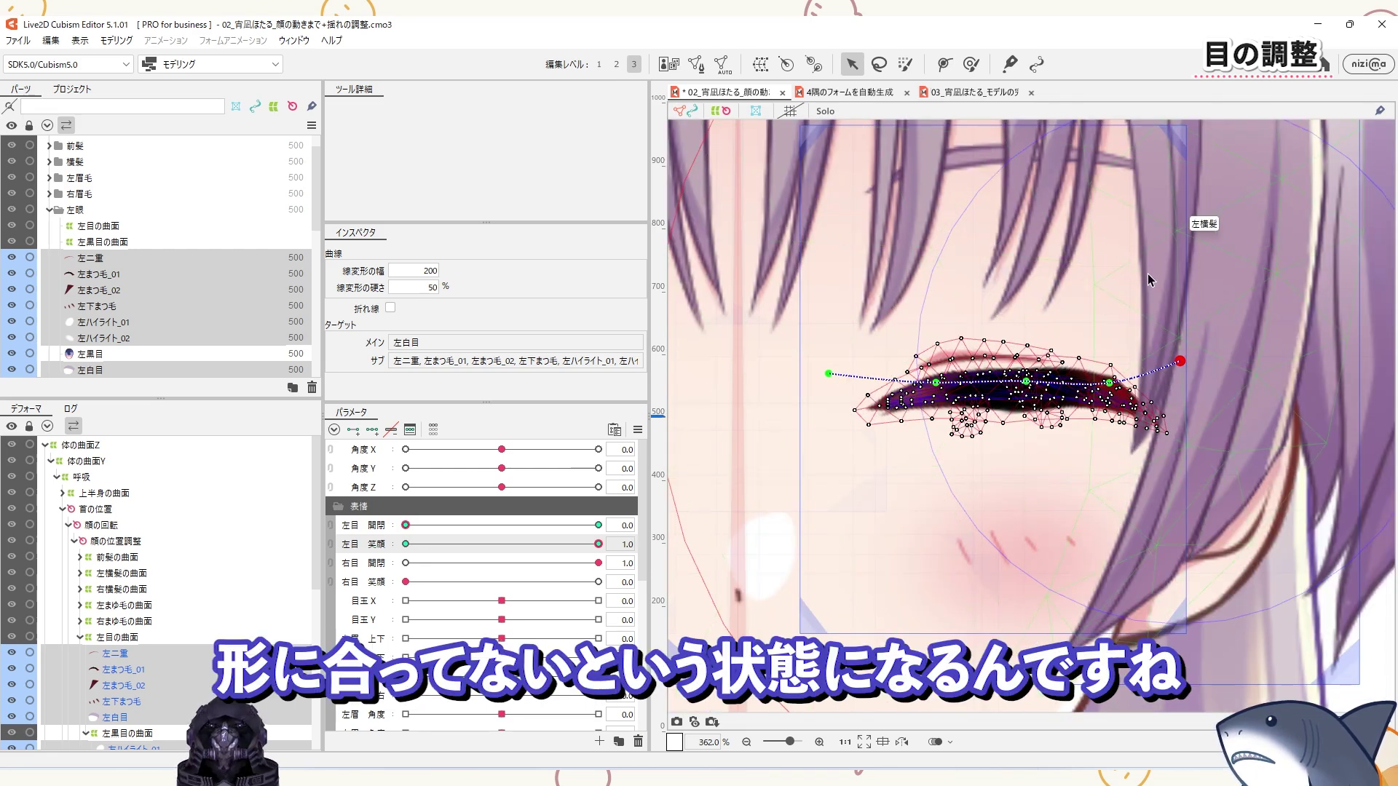
pyautogui.click(943, 64)
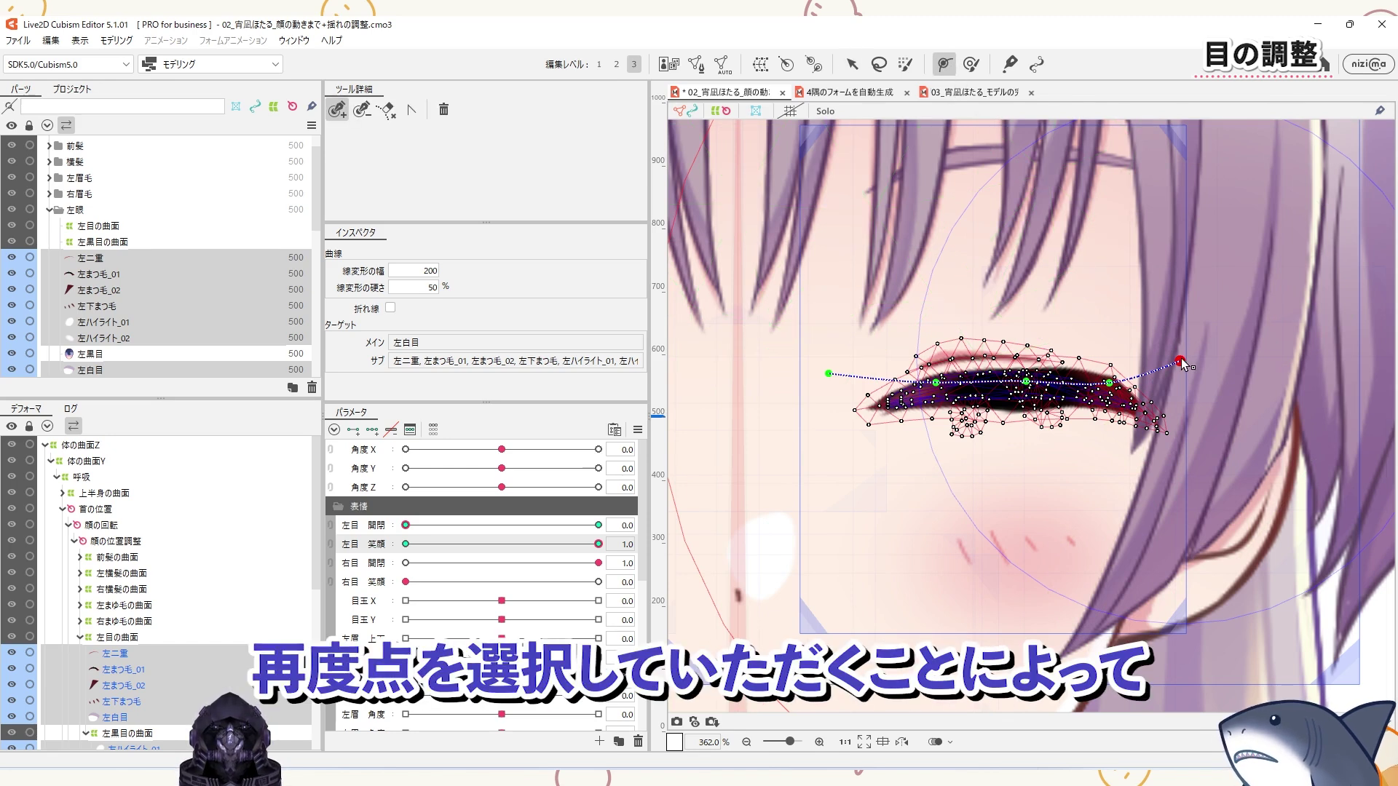
pyautogui.moveTo(1179, 360); pyautogui.dragTo(1174, 450)
pyautogui.moveTo(1109, 383); pyautogui.dragTo(1110, 394)
pyautogui.moveTo(1175, 449); pyautogui.dragTo(1178, 443)
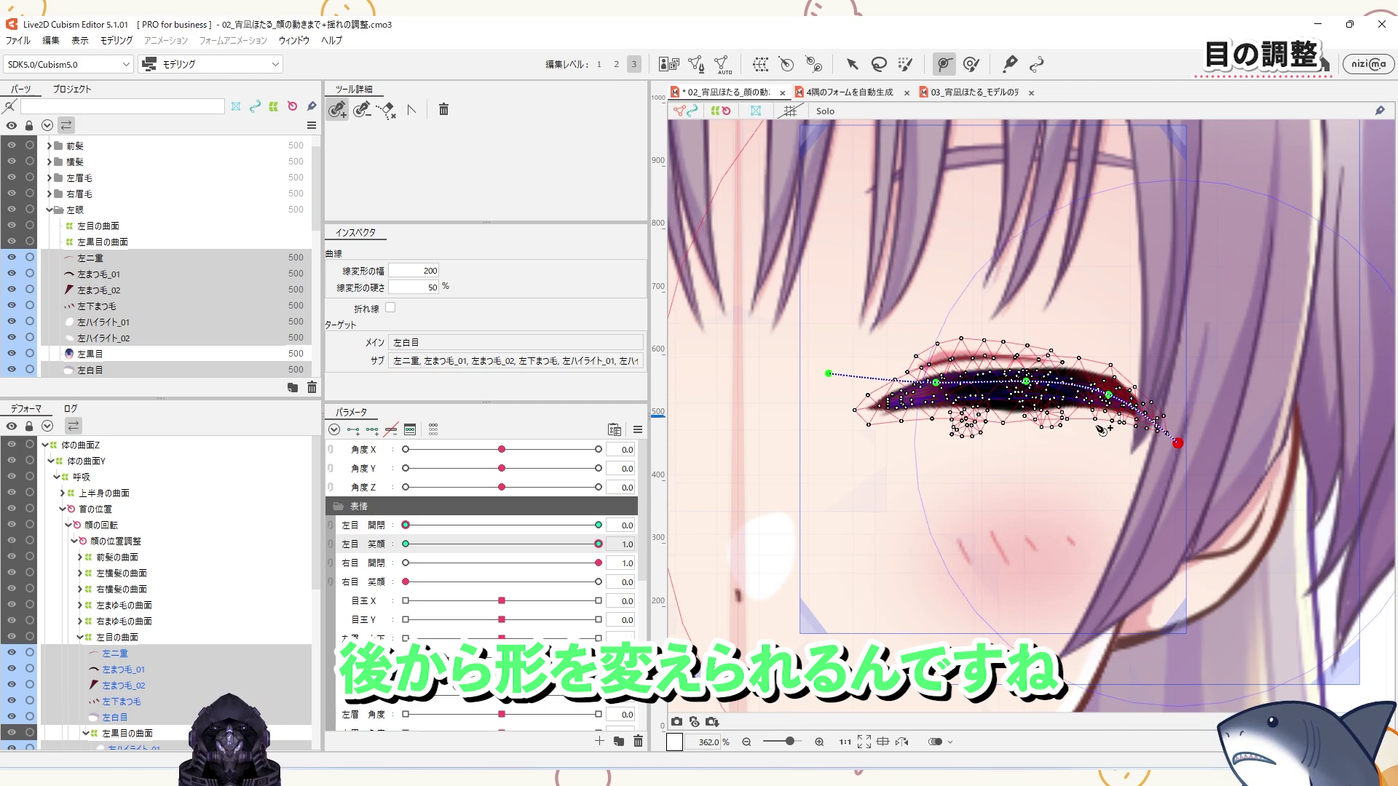
pyautogui.moveTo(832, 375); pyautogui.dragTo(833, 427)
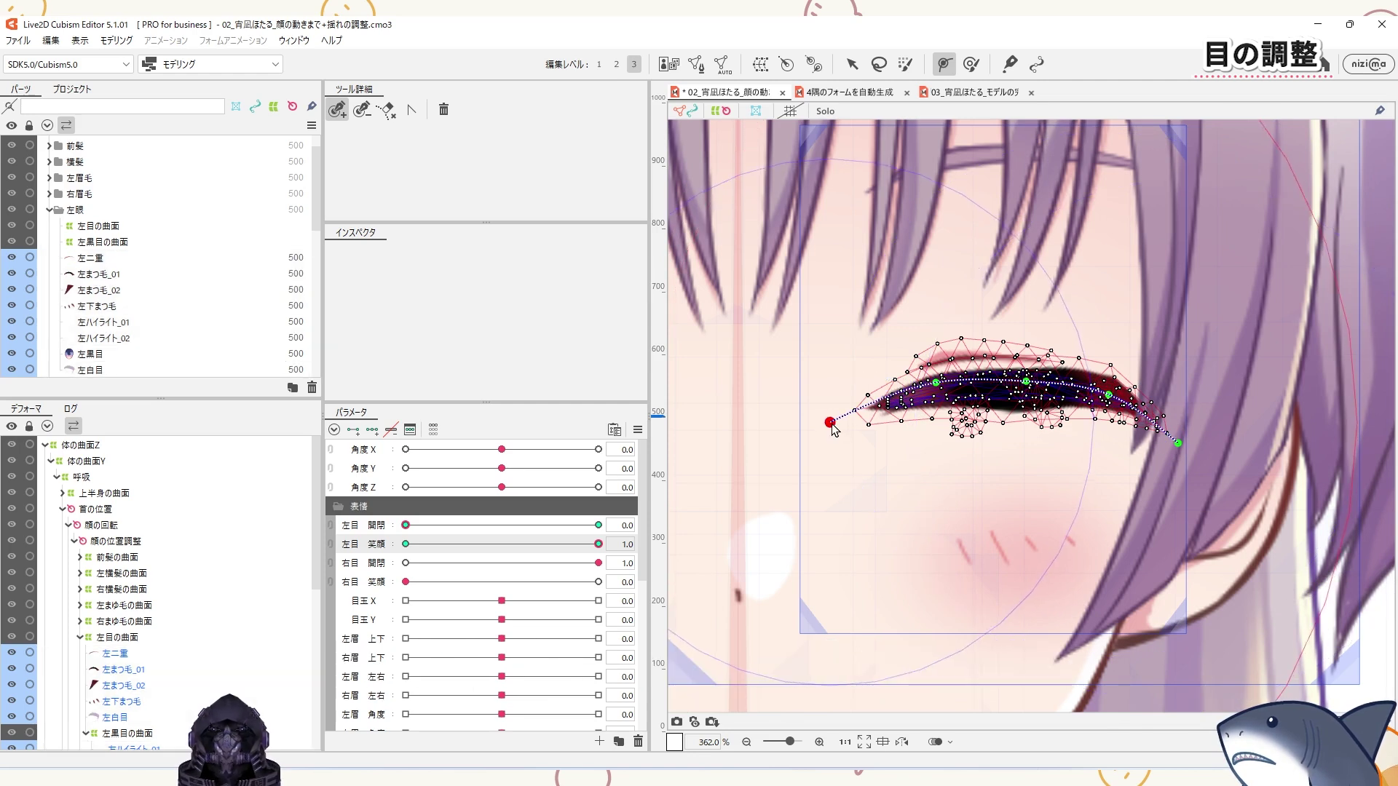
pyautogui.click(937, 384)
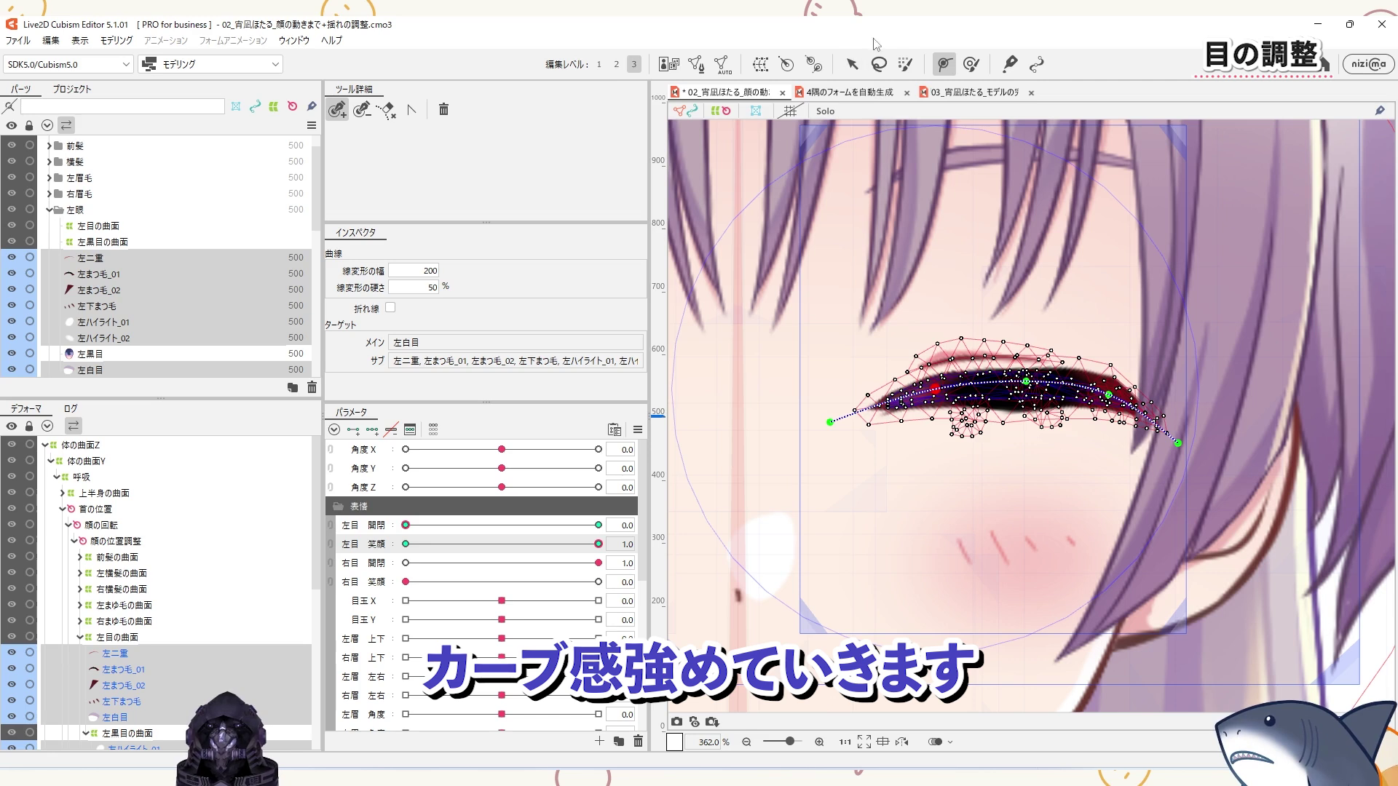
# Strengthen the smiling left eye's curve by lowering the path points at both corners and slightly lowering the middle one.
pyautogui.click(853, 66)
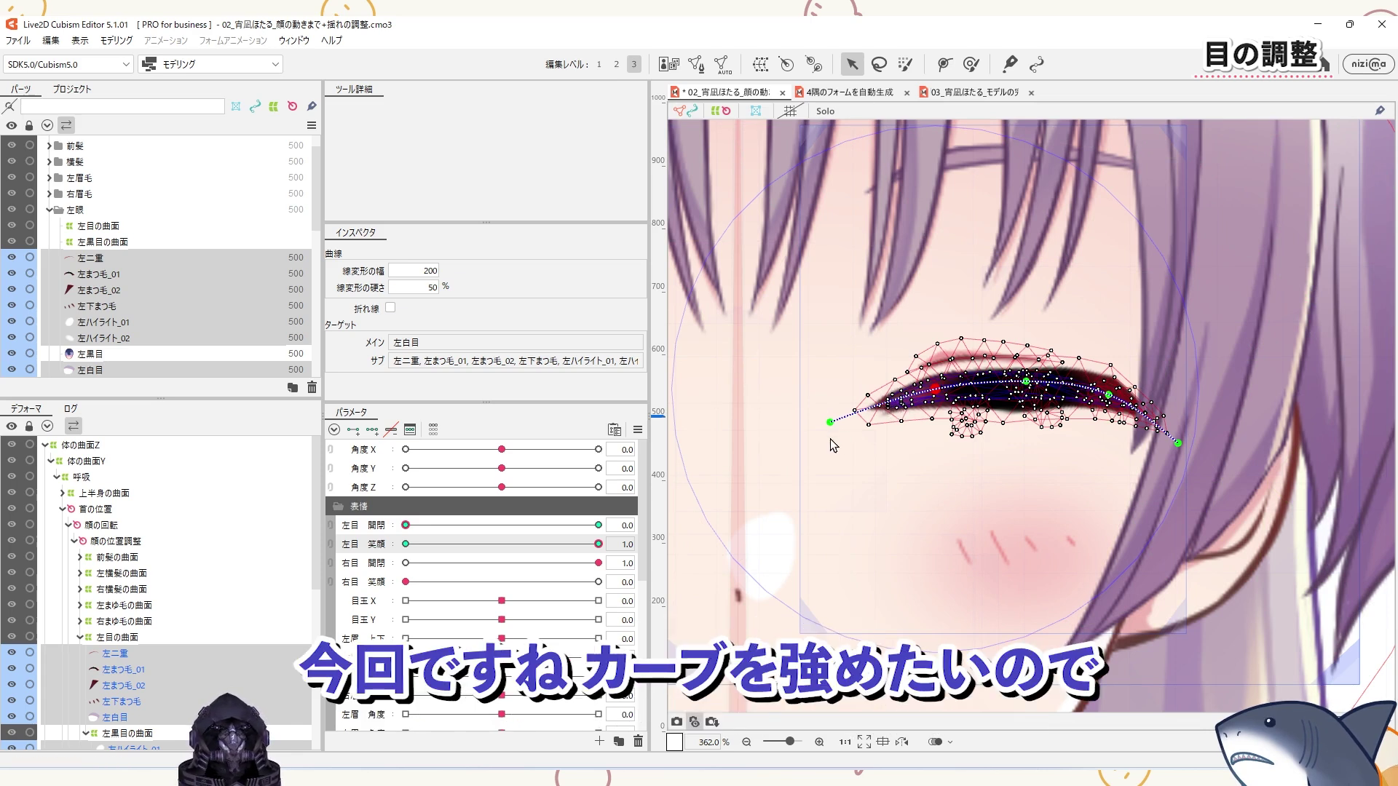
pyautogui.moveTo(830, 423); pyautogui.dragTo(832, 463)
pyautogui.moveTo(937, 400); pyautogui.dragTo(934, 409)
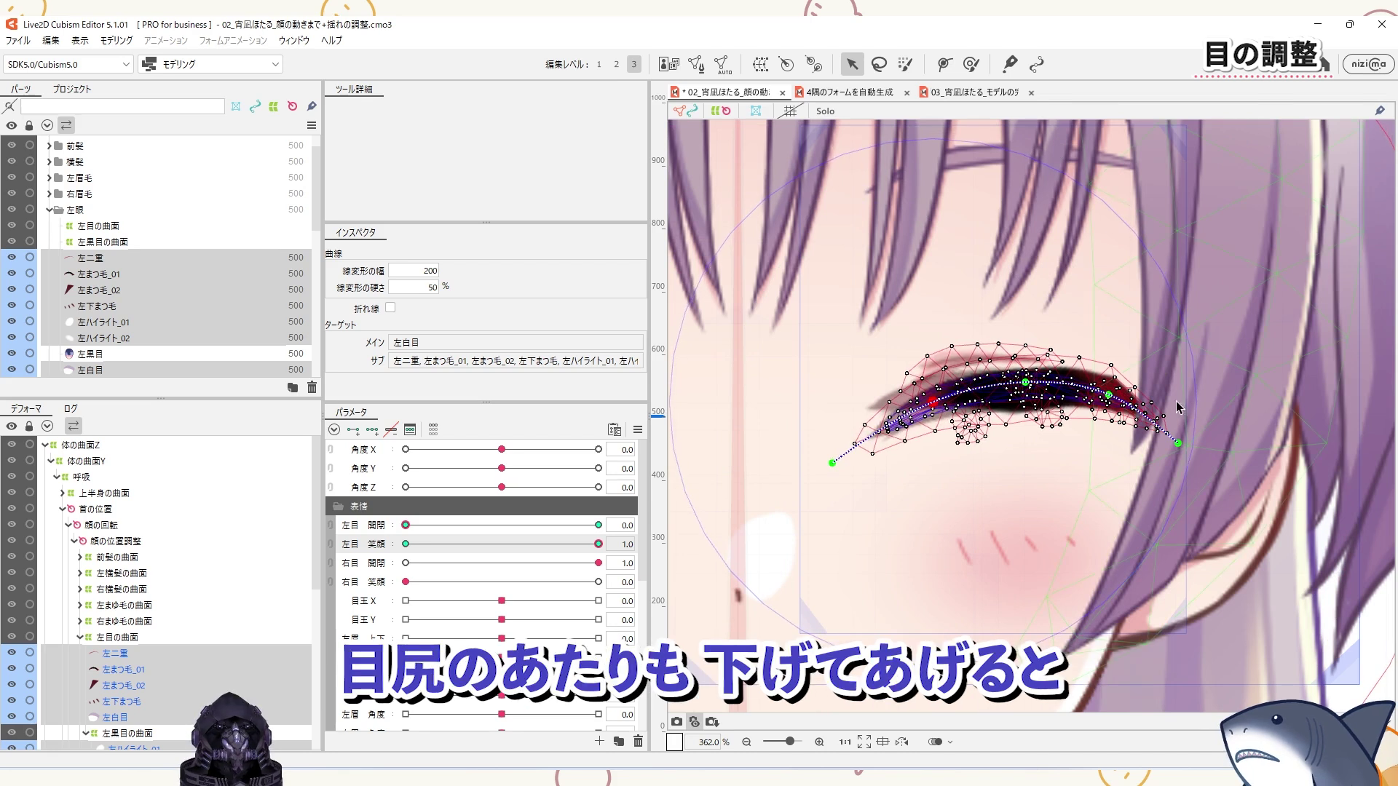
pyautogui.moveTo(1179, 448); pyautogui.dragTo(1168, 478)
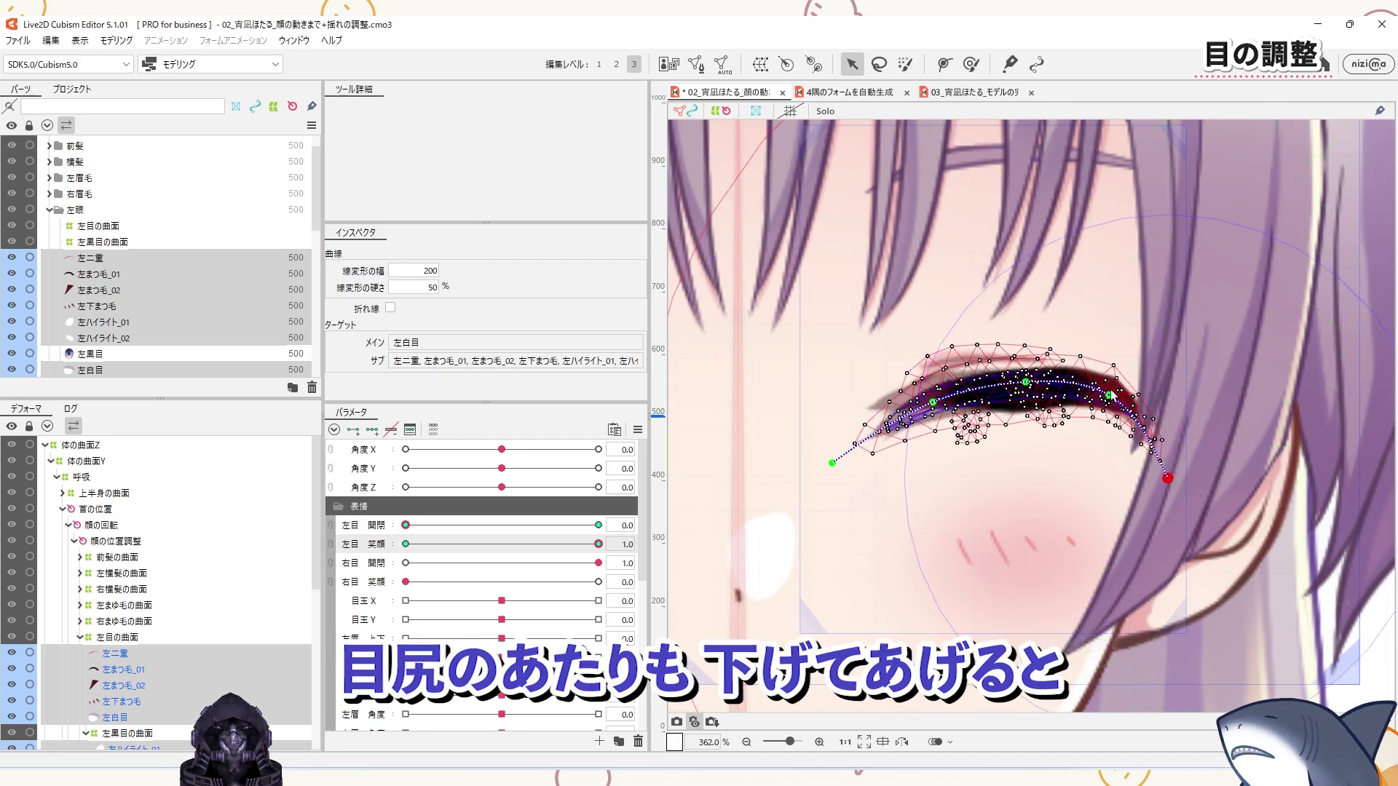
pyautogui.moveTo(1108, 396); pyautogui.dragTo(1105, 413)
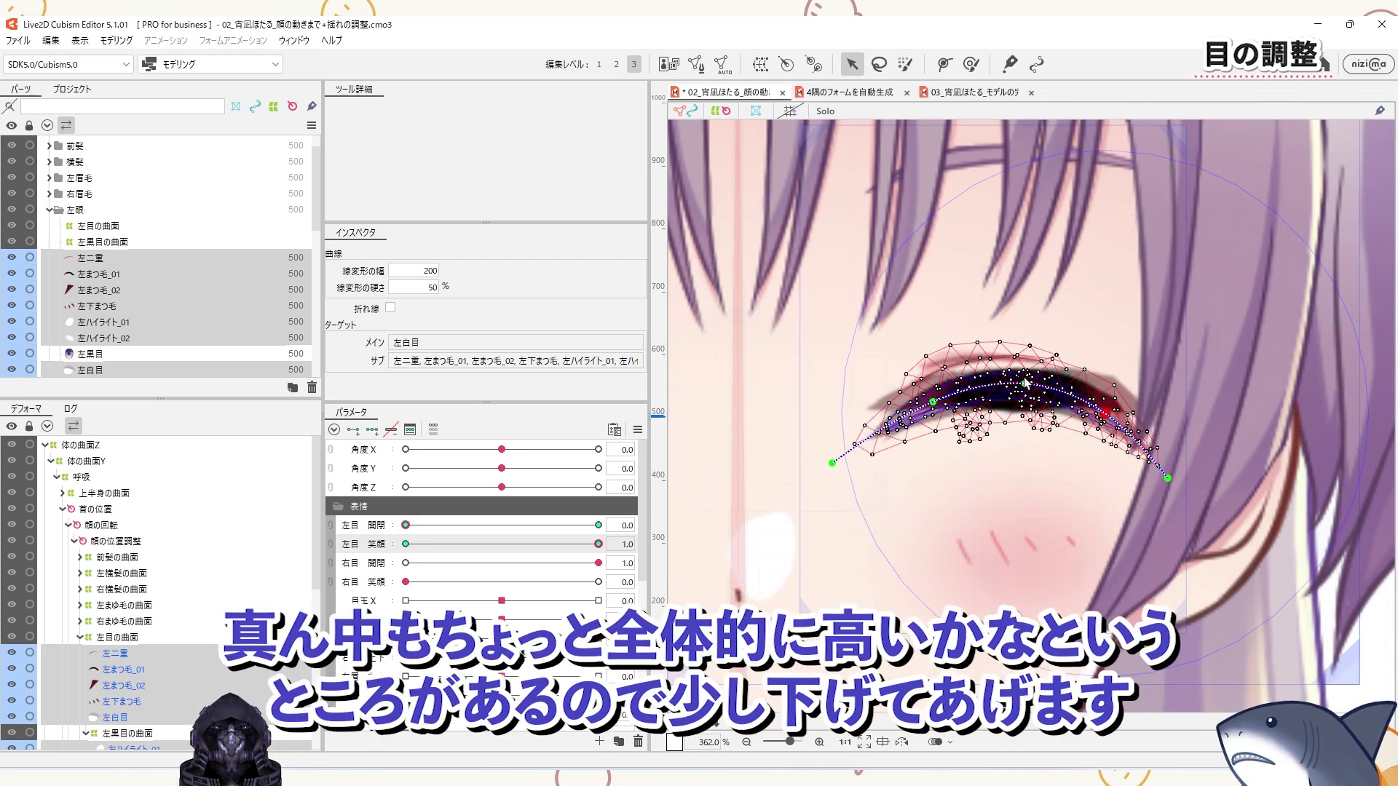
pyautogui.moveTo(1028, 386); pyautogui.dragTo(1028, 389)
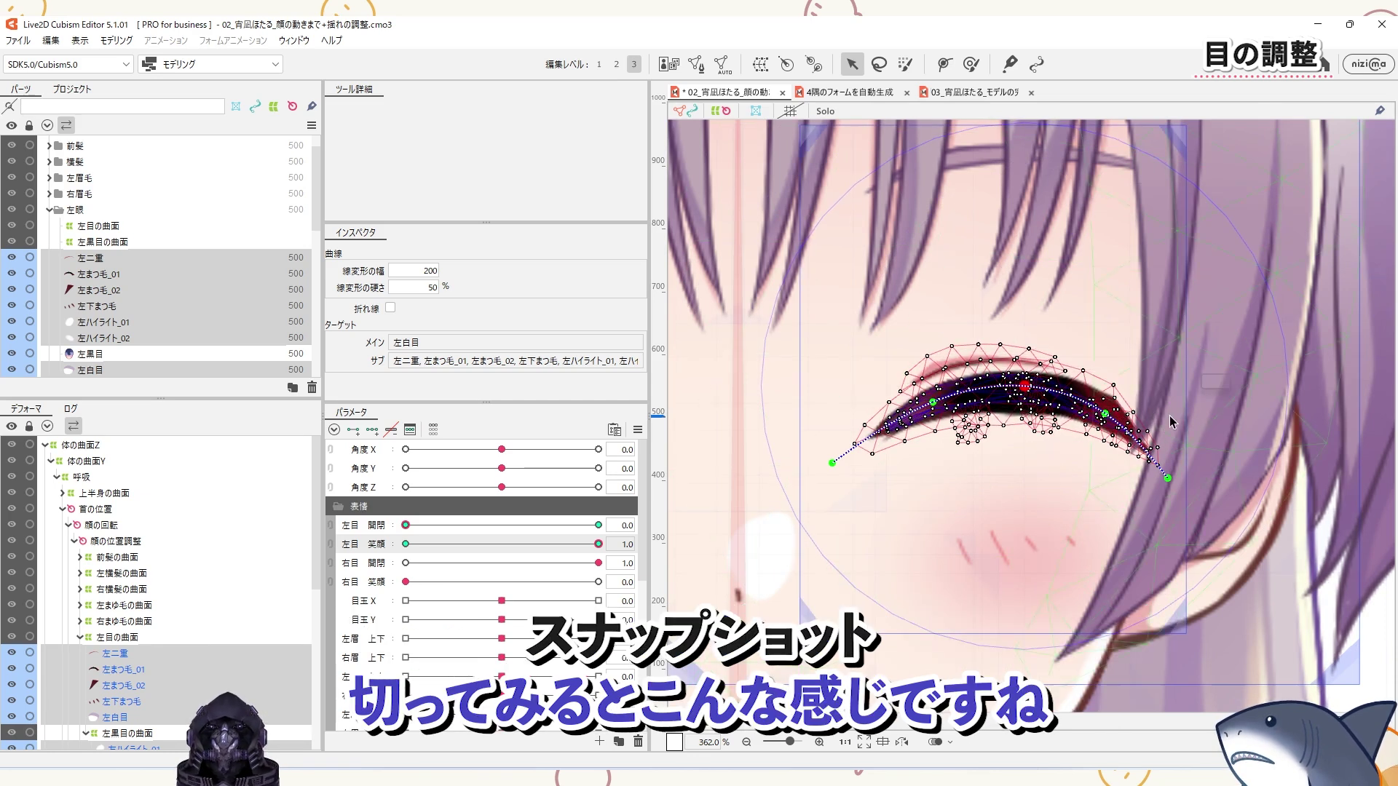
# Link the 開閉 and 笑顔 parameters for each eye and move them to check the blink and smile motion.
pyautogui.moveTo(598, 545); pyautogui.dragTo(334, 557)
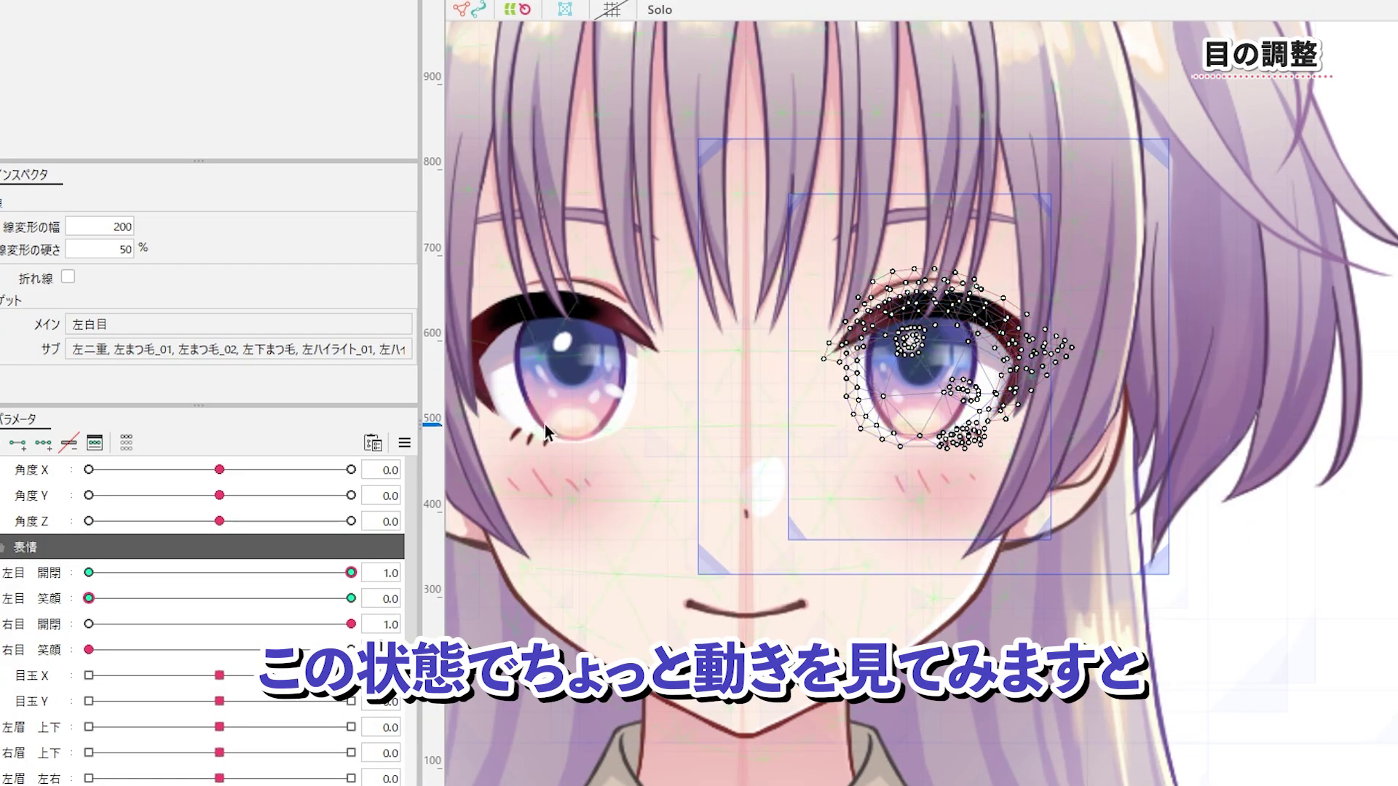
pyautogui.hotkey('ctrl', 't')
pyautogui.moveTo(350, 573); pyautogui.dragTo(41, 697)
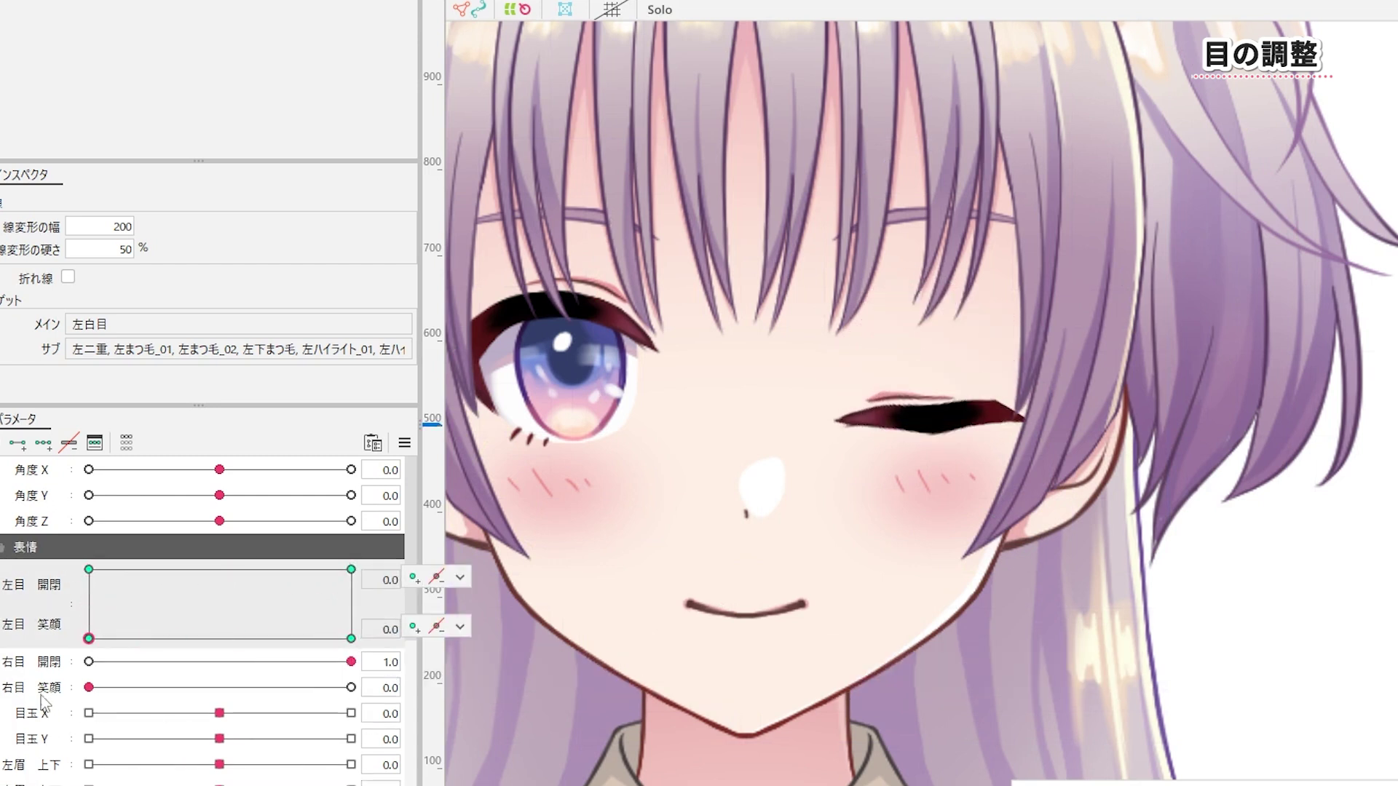
pyautogui.click(2, 674)
pyautogui.moveTo(318, 677); pyautogui.dragTo(390, 621)
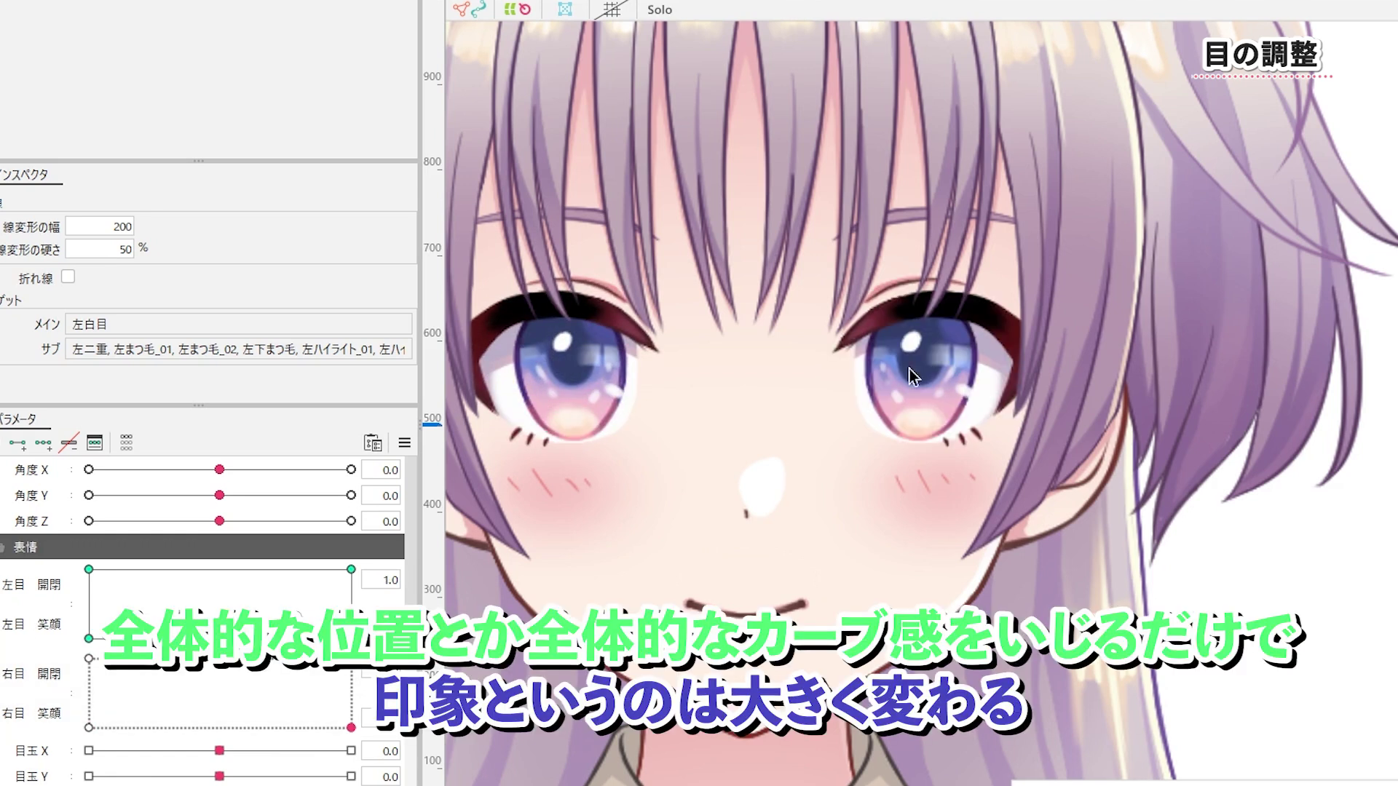
pyautogui.click(963, 440)
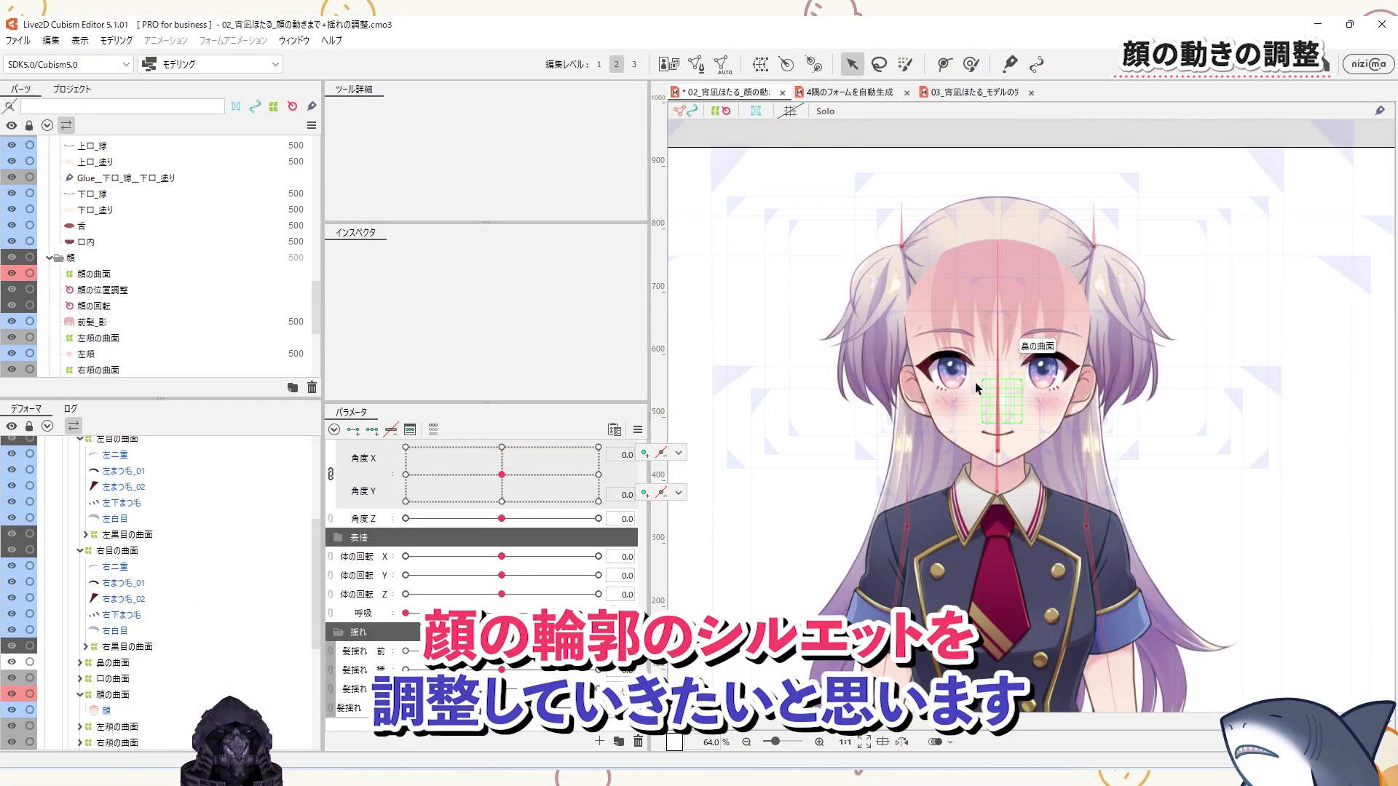
# Trace the face outline of the 顔 art mesh with a deformation path, placing roughly symmetrical points from the chin around the forehead.
pyautogui.scroll(-1, 185, 597)
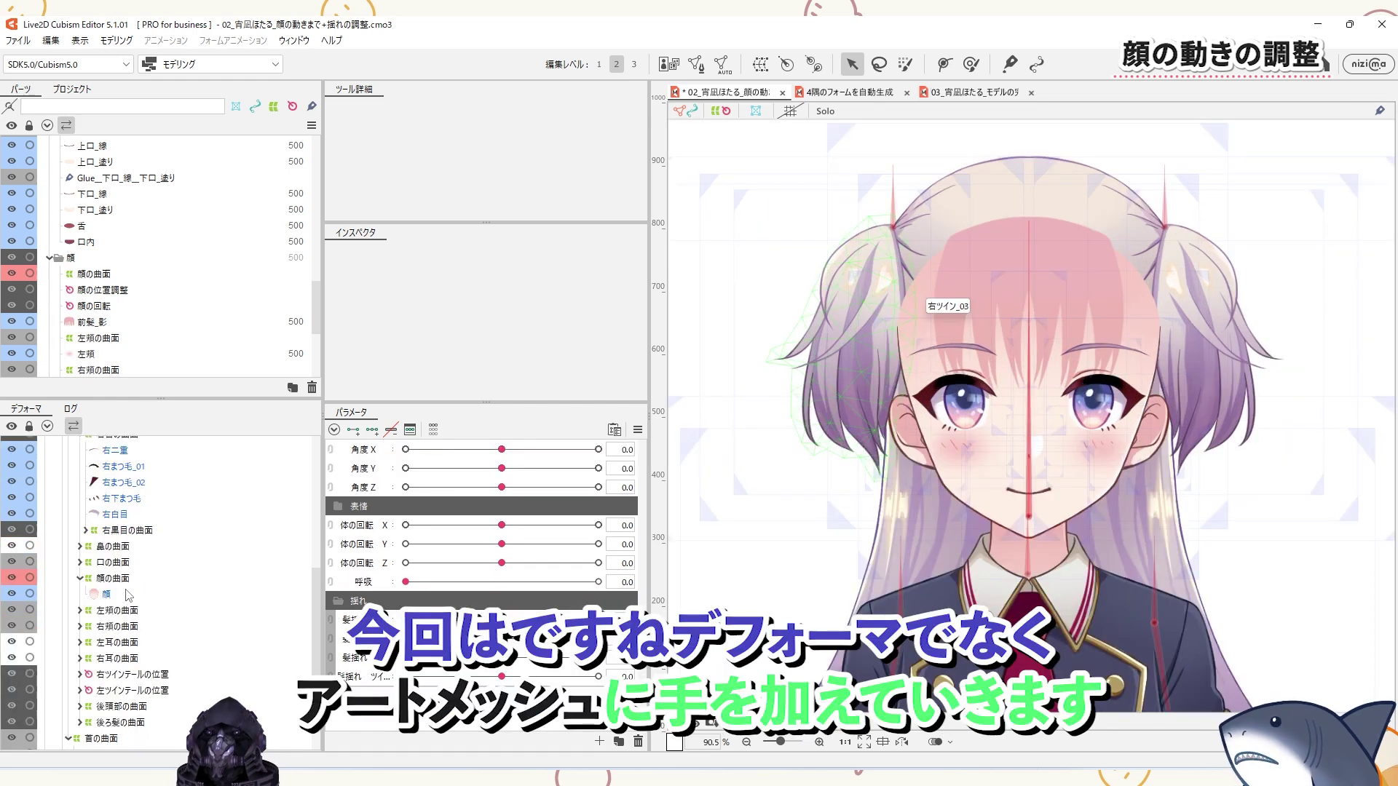
pyautogui.click(932, 302)
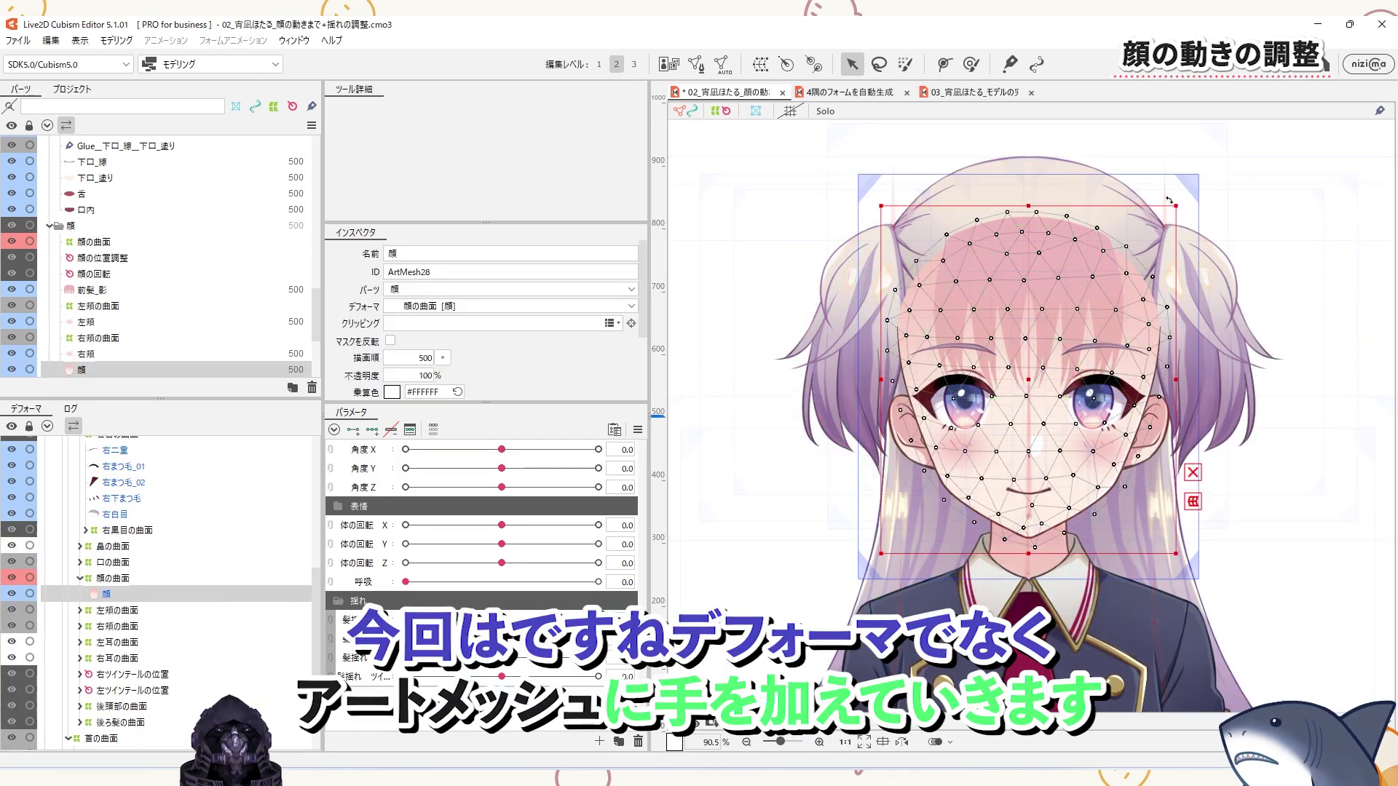
pyautogui.click(945, 64)
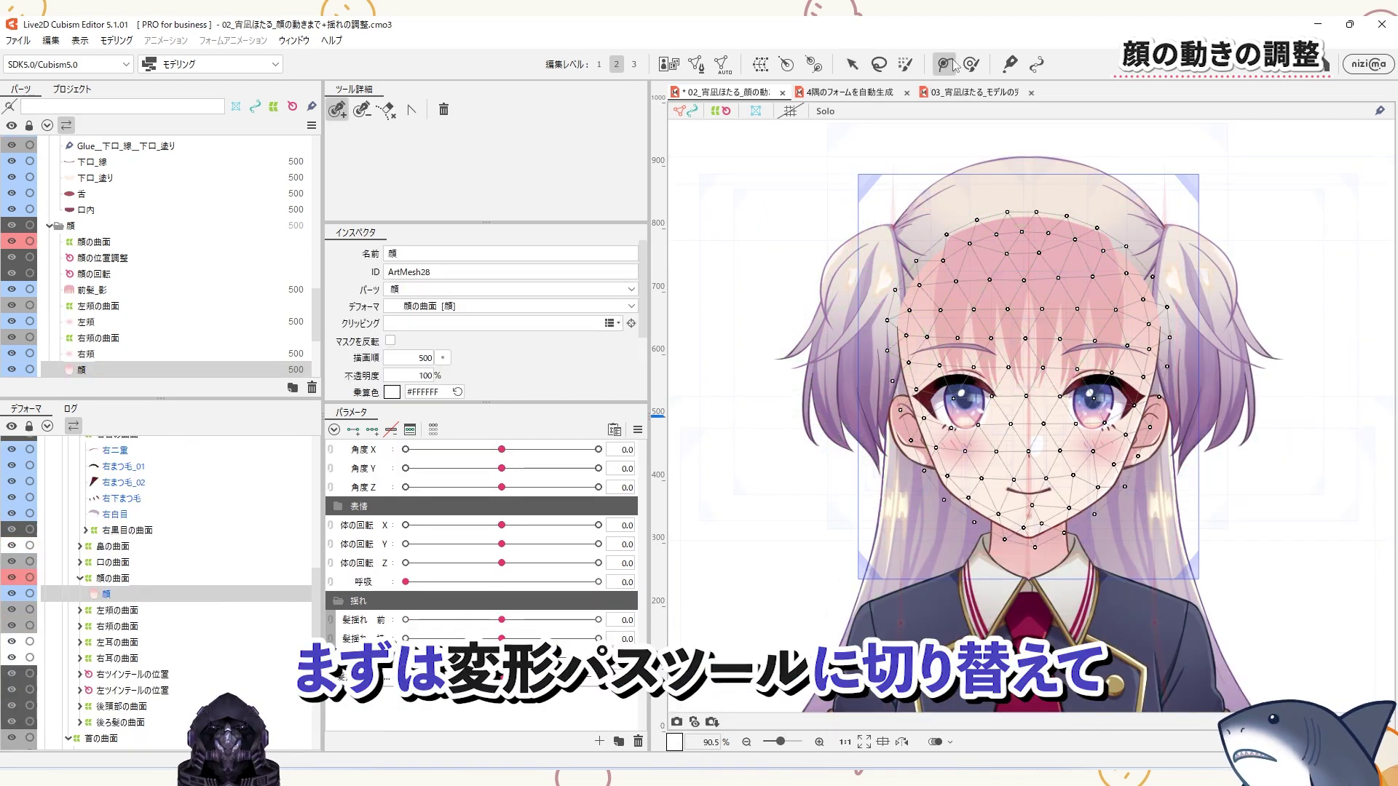
pyautogui.click(1027, 537)
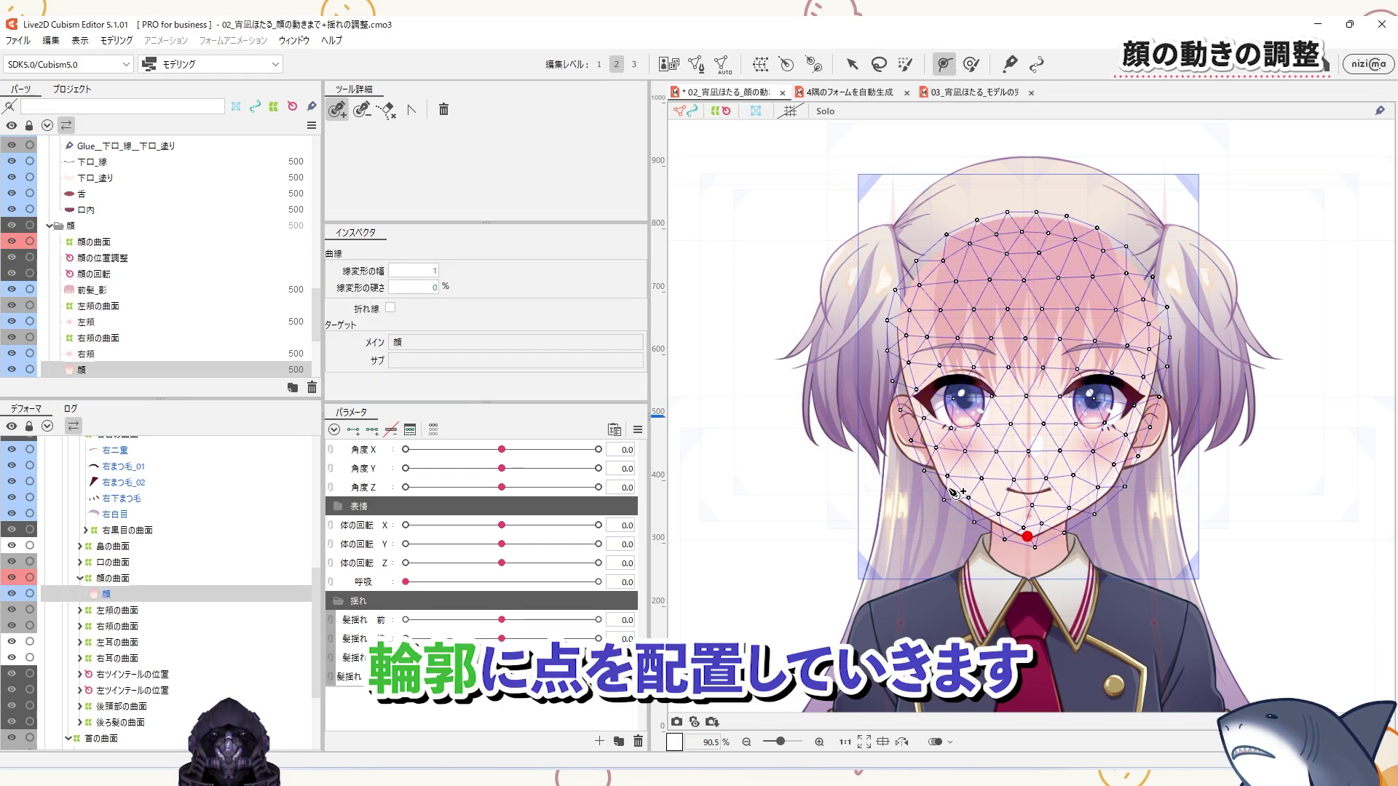
pyautogui.click(946, 488)
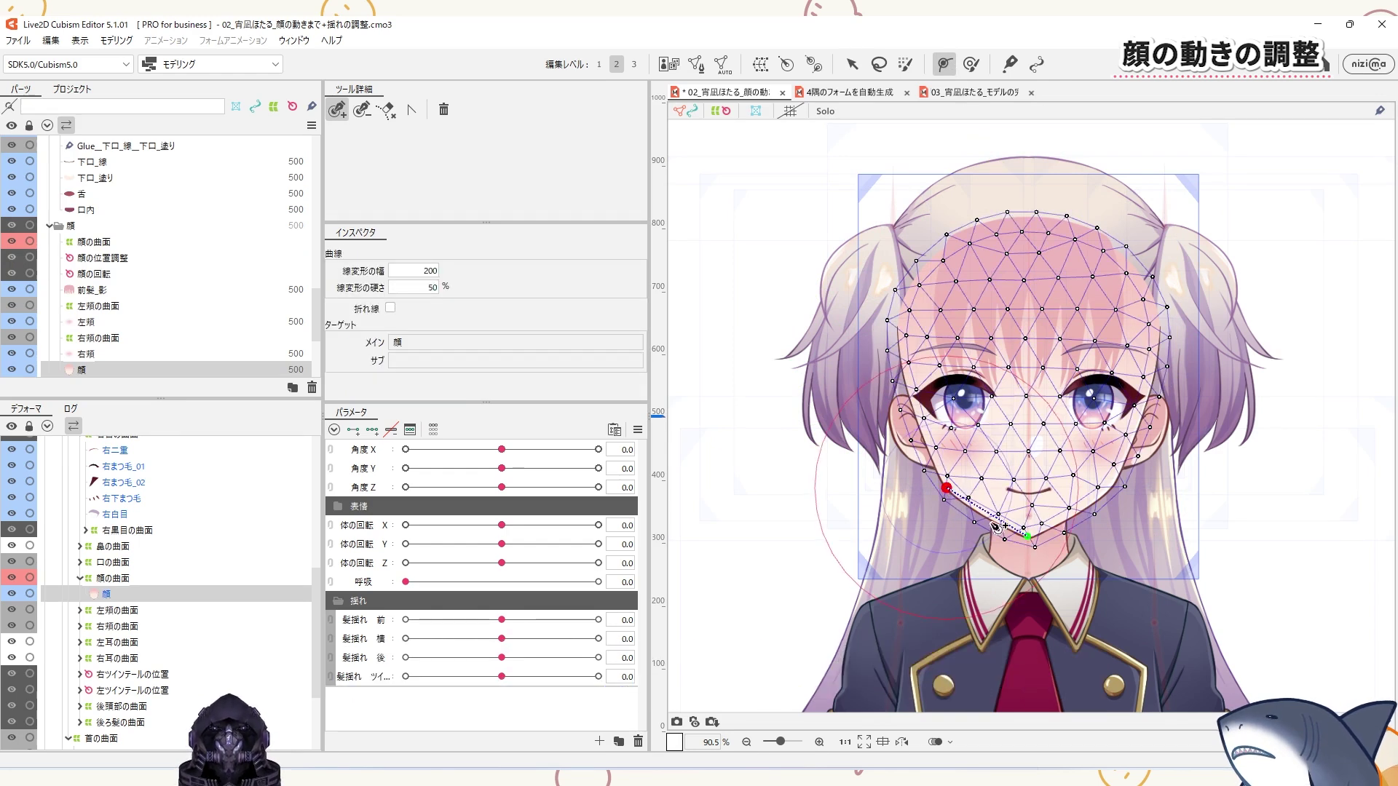
pyautogui.click(916, 418)
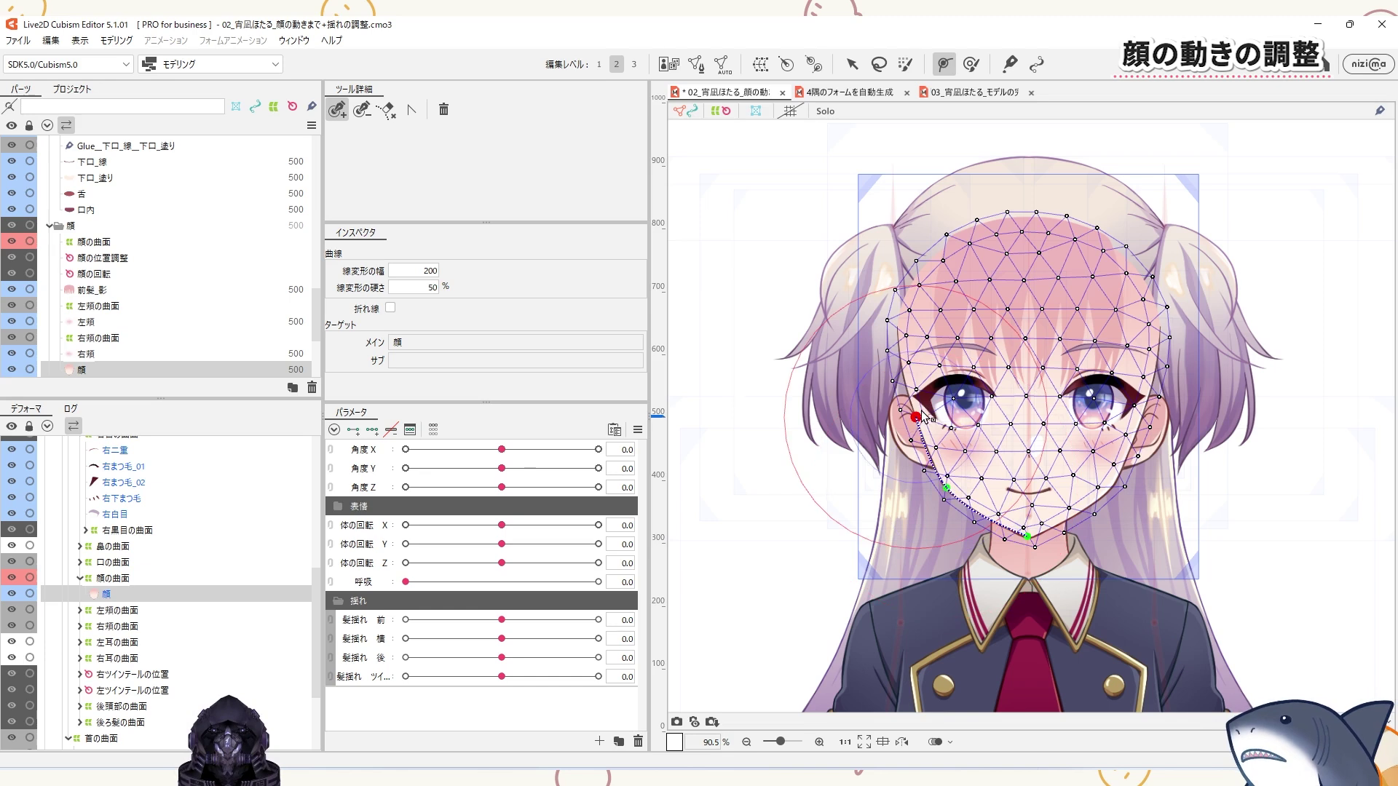
pyautogui.click(898, 325)
pyautogui.click(1025, 212)
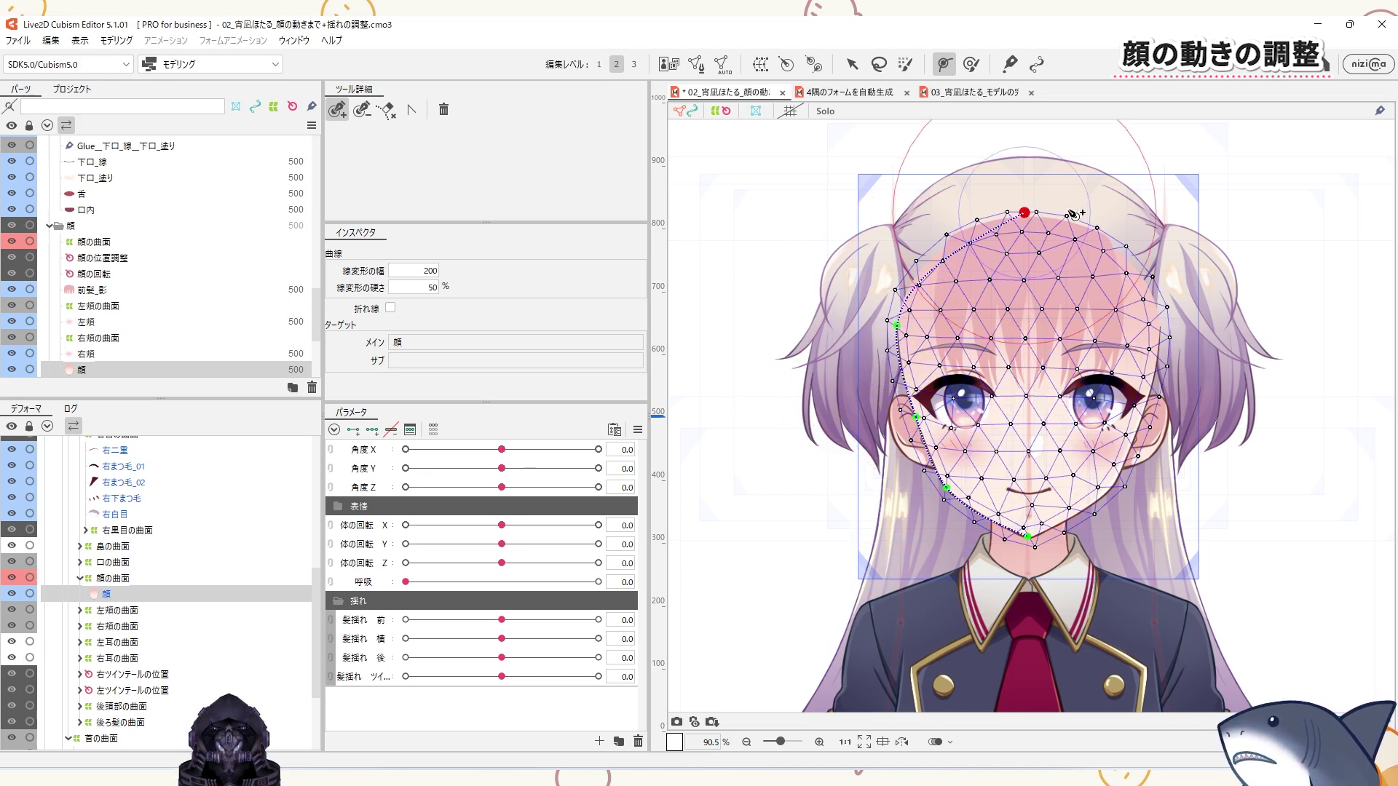
pyautogui.click(1159, 324)
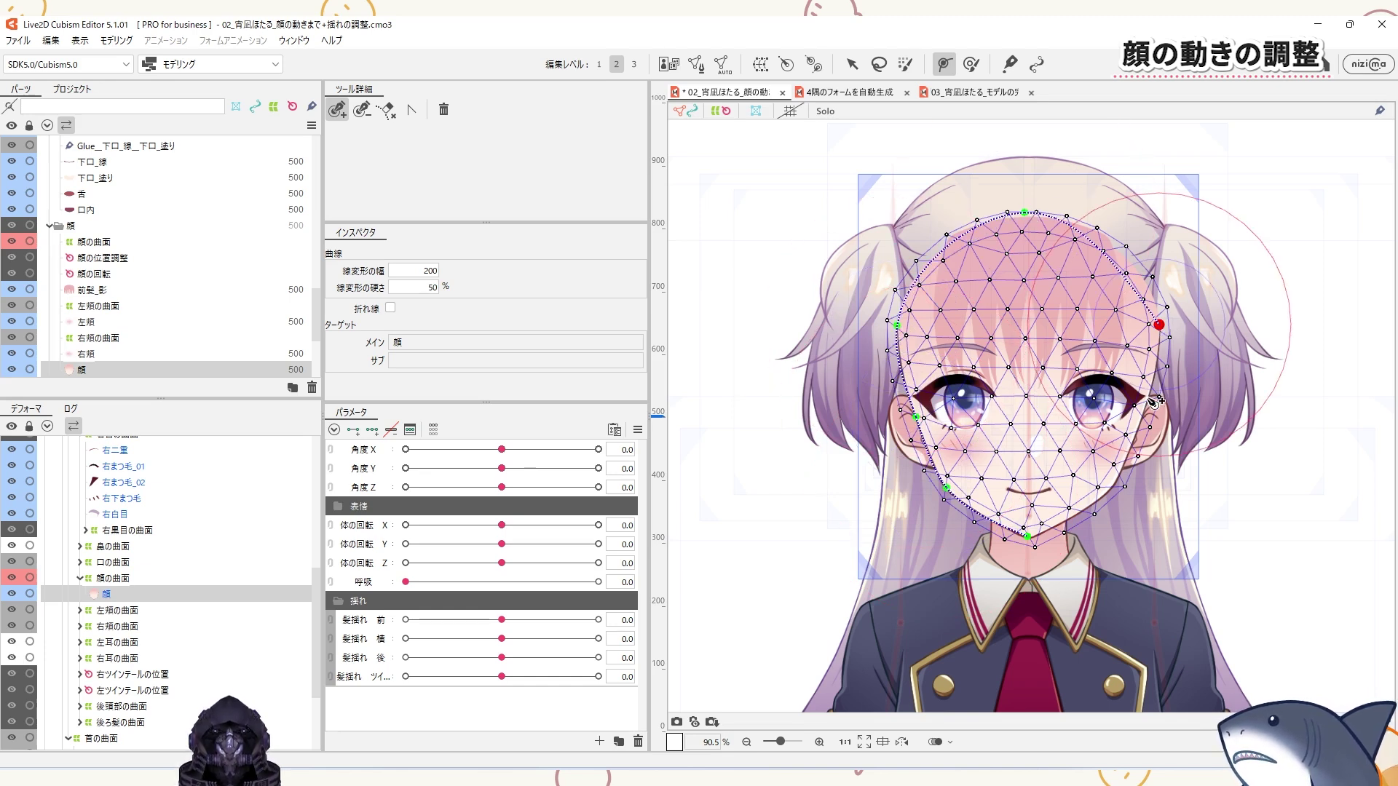
pyautogui.click(1142, 418)
pyautogui.click(1111, 487)
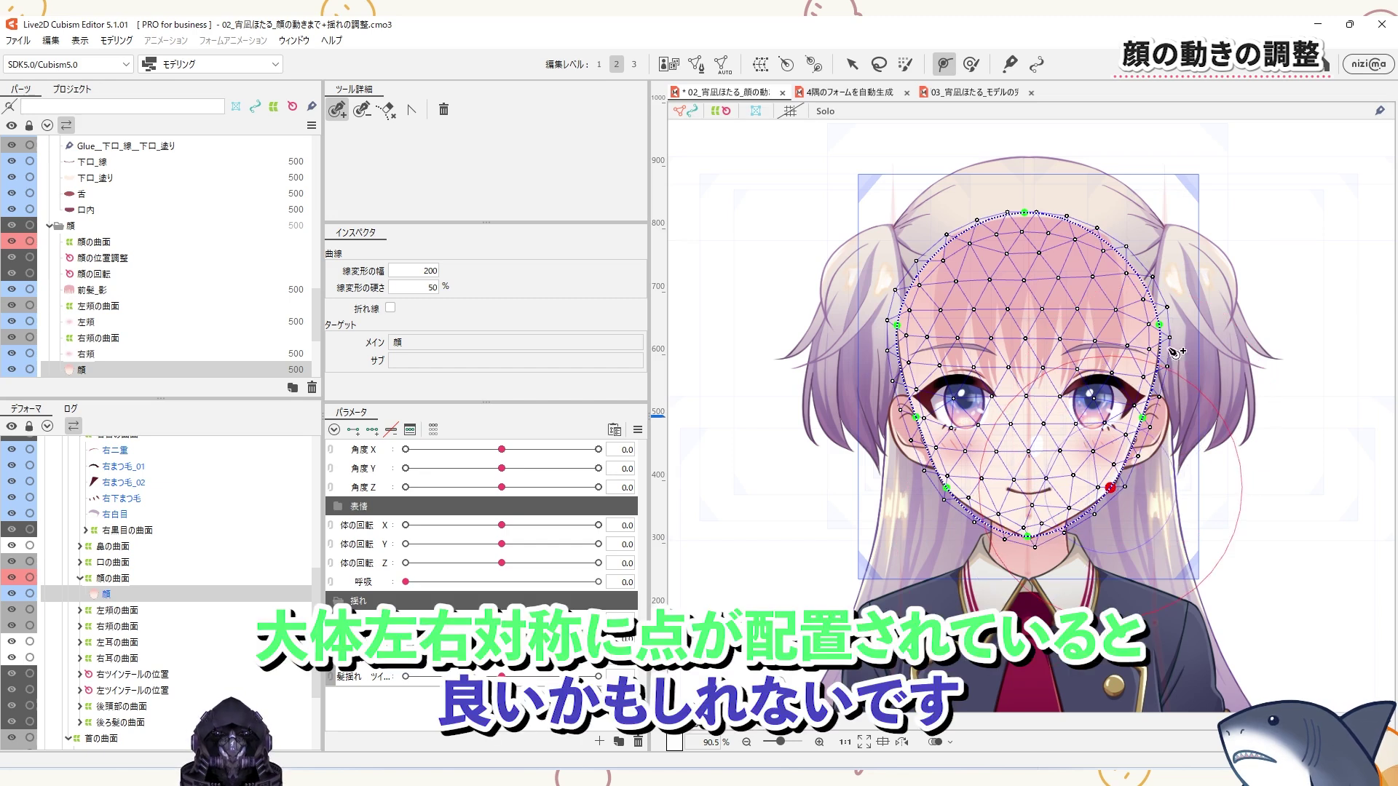
# Fine-tune the path points beside the right eye and jaw for symmetry and turn the chin point into a corner.
pyautogui.click(917, 419)
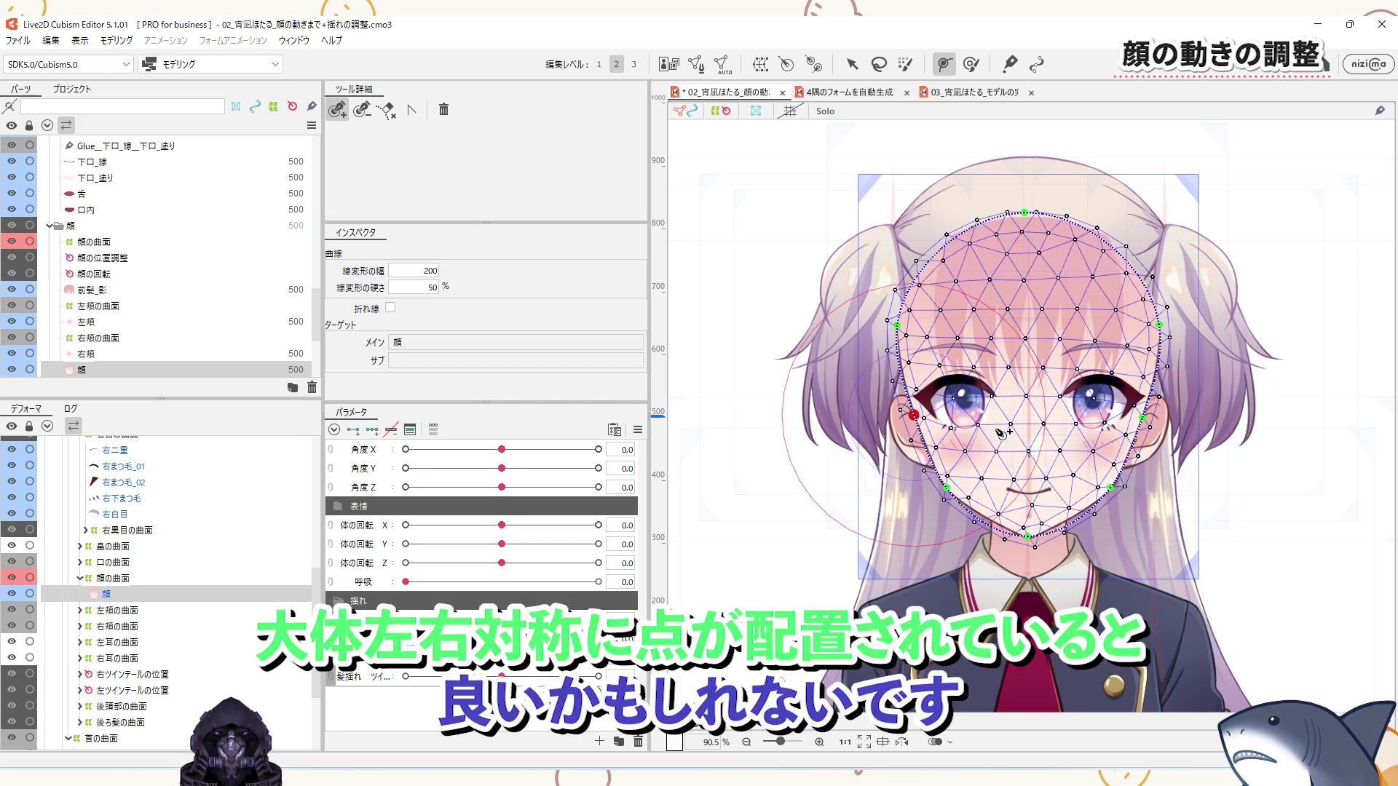
pyautogui.click(945, 487)
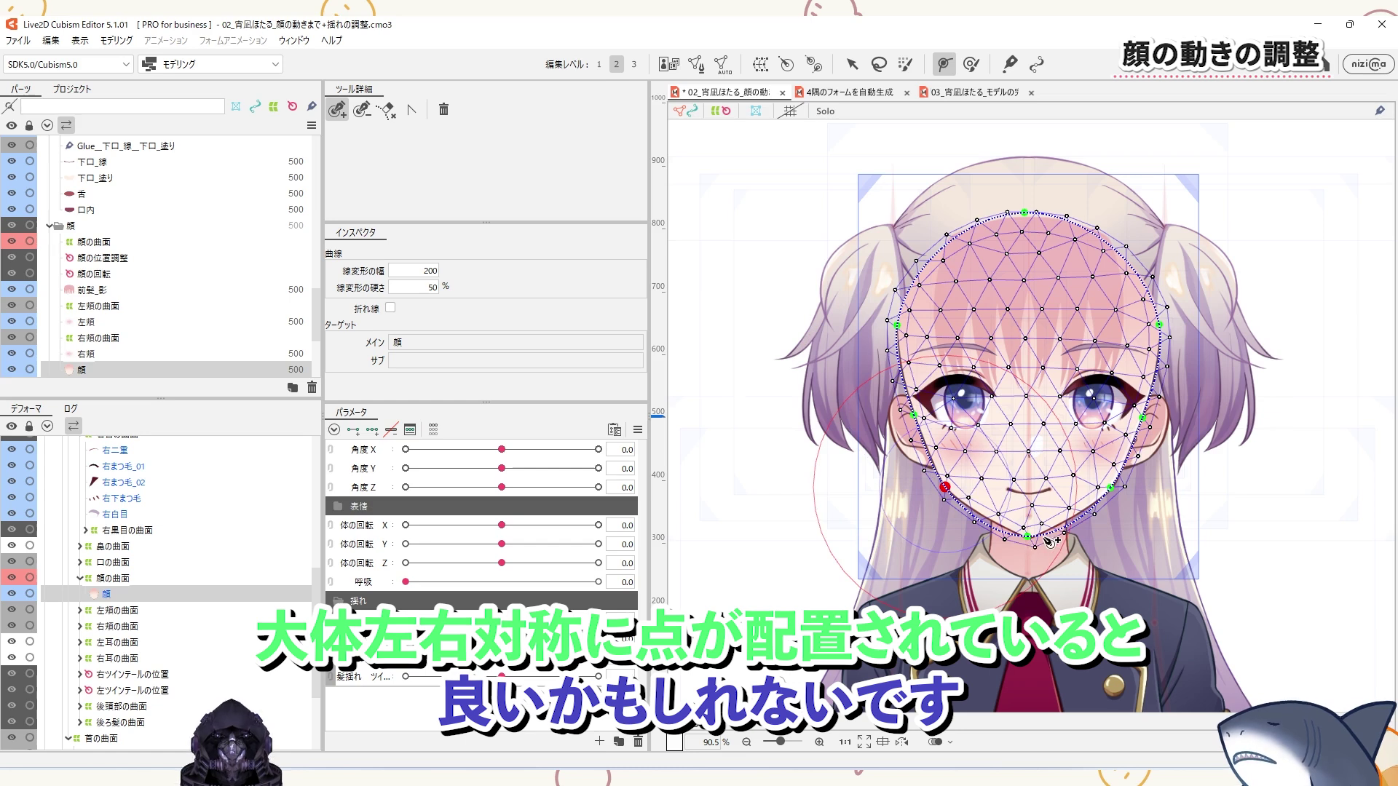
pyautogui.press('ctrl')
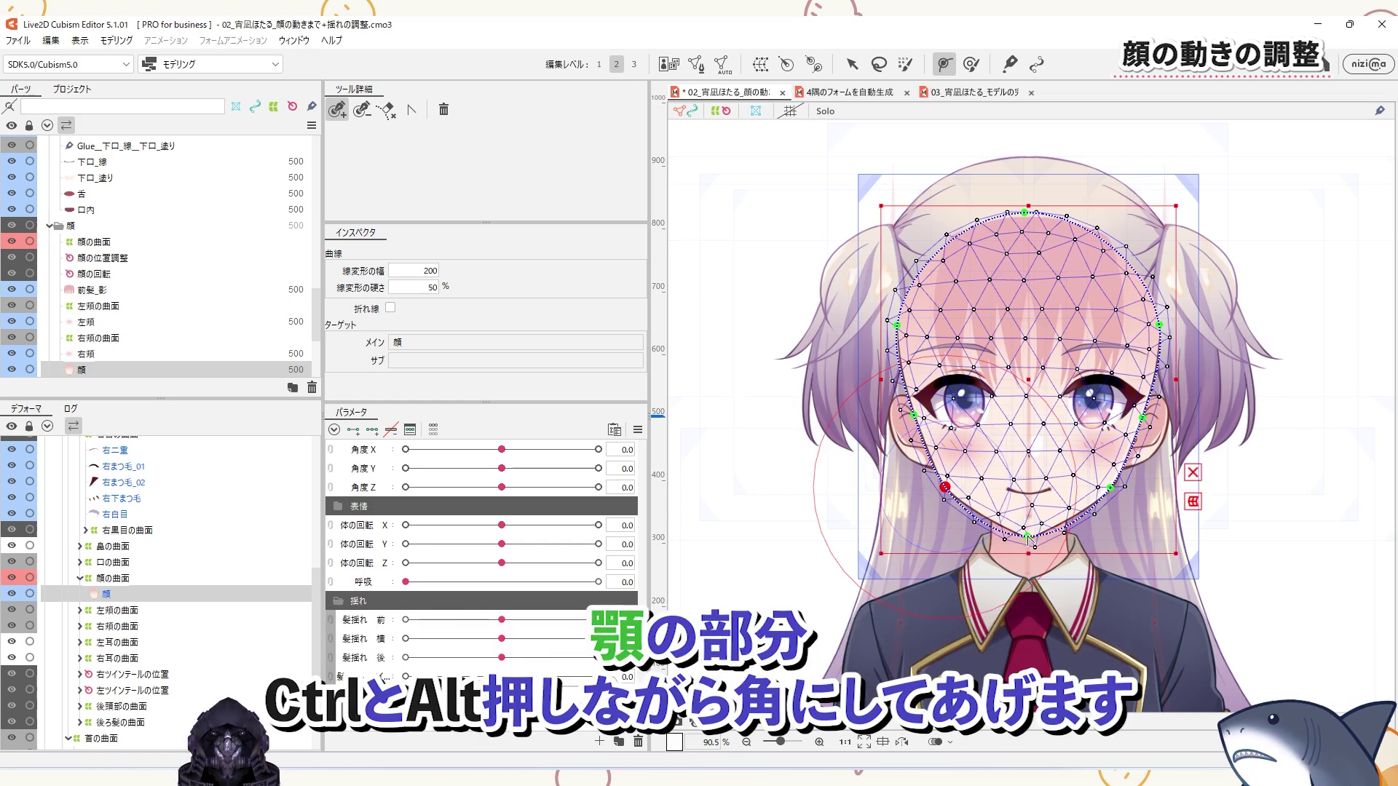
pyautogui.keyDown('ctrl'); pyautogui.keyDown('alt'); pyautogui.click(1027, 537); pyautogui.keyUp('alt'); pyautogui.keyUp('ctrl')
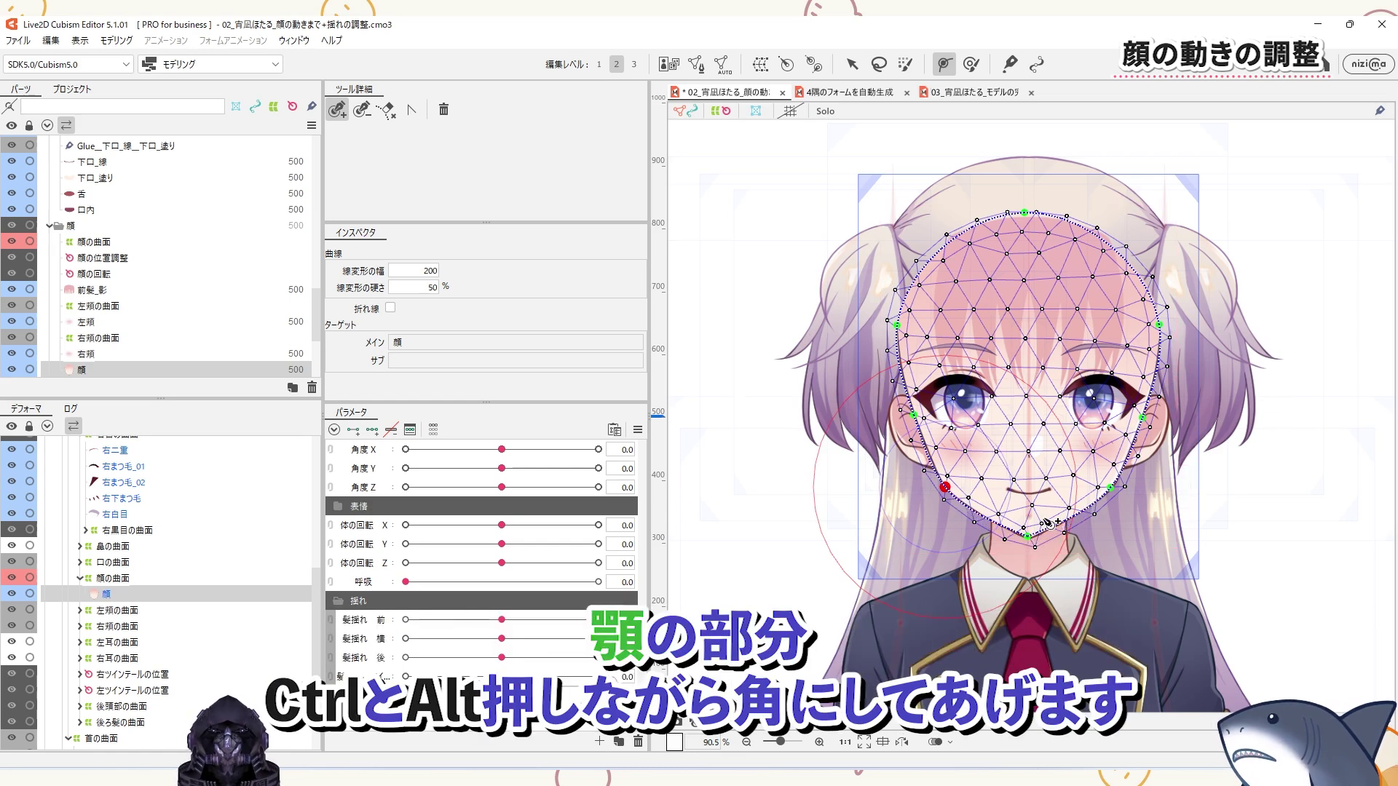
# Add three keys to 角度 X for the 顔 art mesh and set the parameter to -30.
pyautogui.click(377, 452)
pyautogui.click(372, 430)
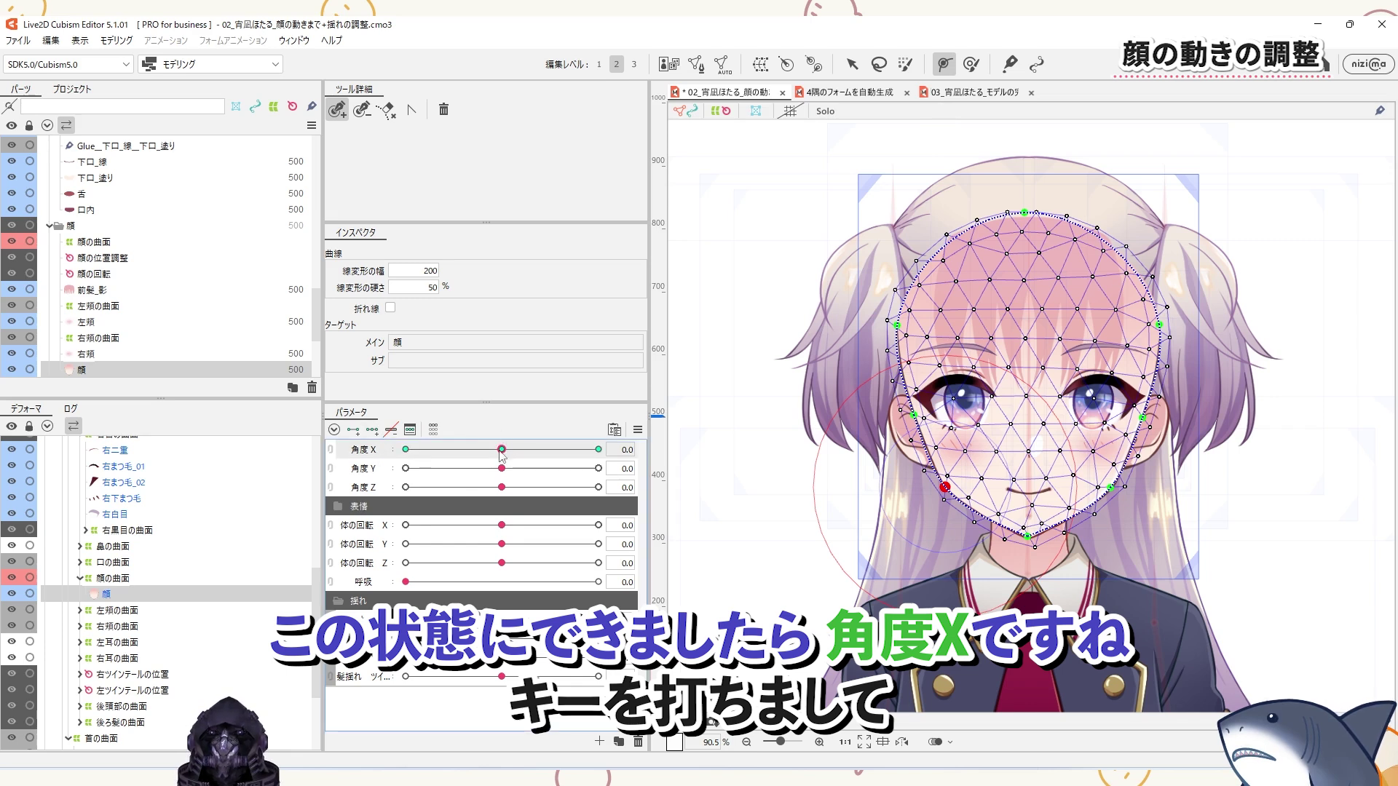
pyautogui.moveTo(501, 450); pyautogui.dragTo(405, 450)
# Add three path points between the existing ones along the character's right temple, cheek and jaw at 角度 X -30.
pyautogui.scroll(3, 901, 391)
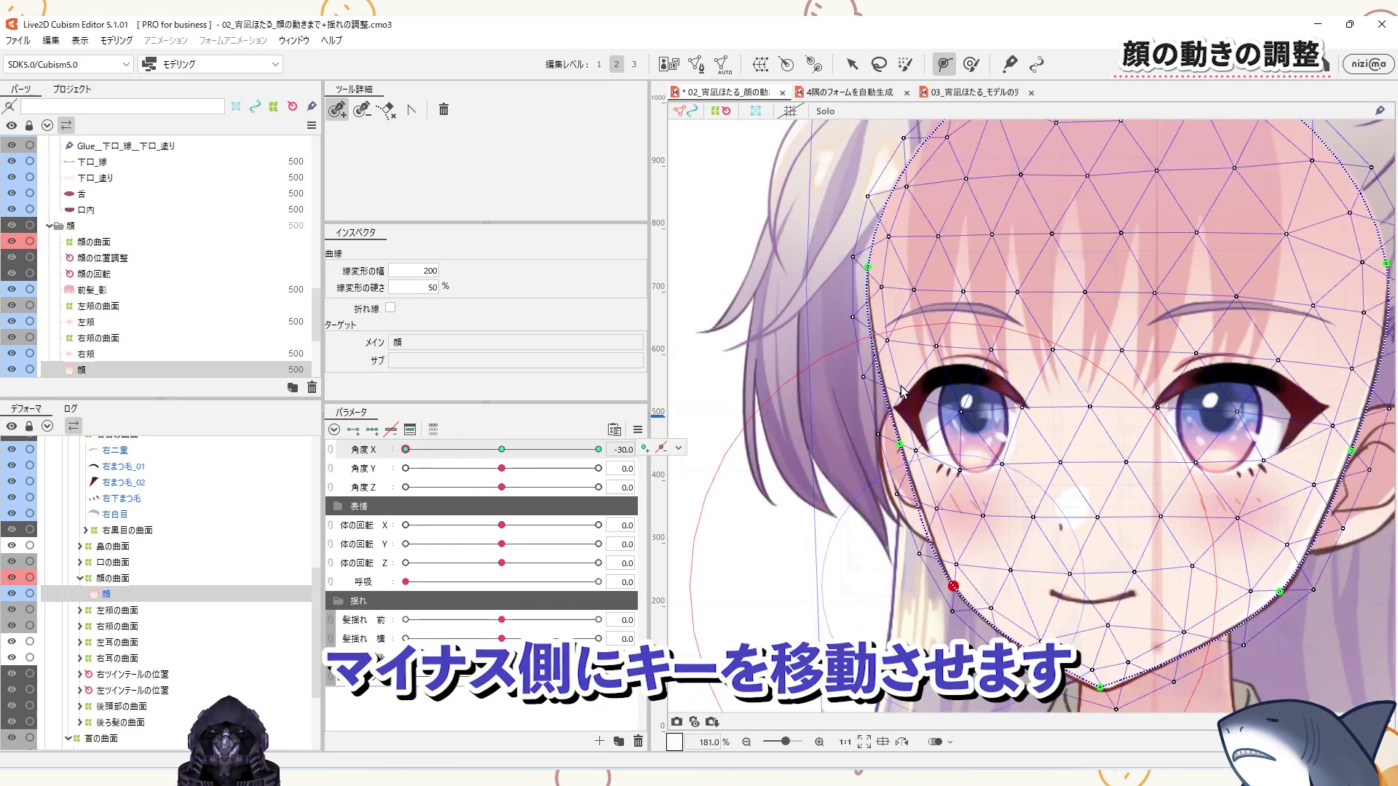
pyautogui.scroll(-2, 895, 415)
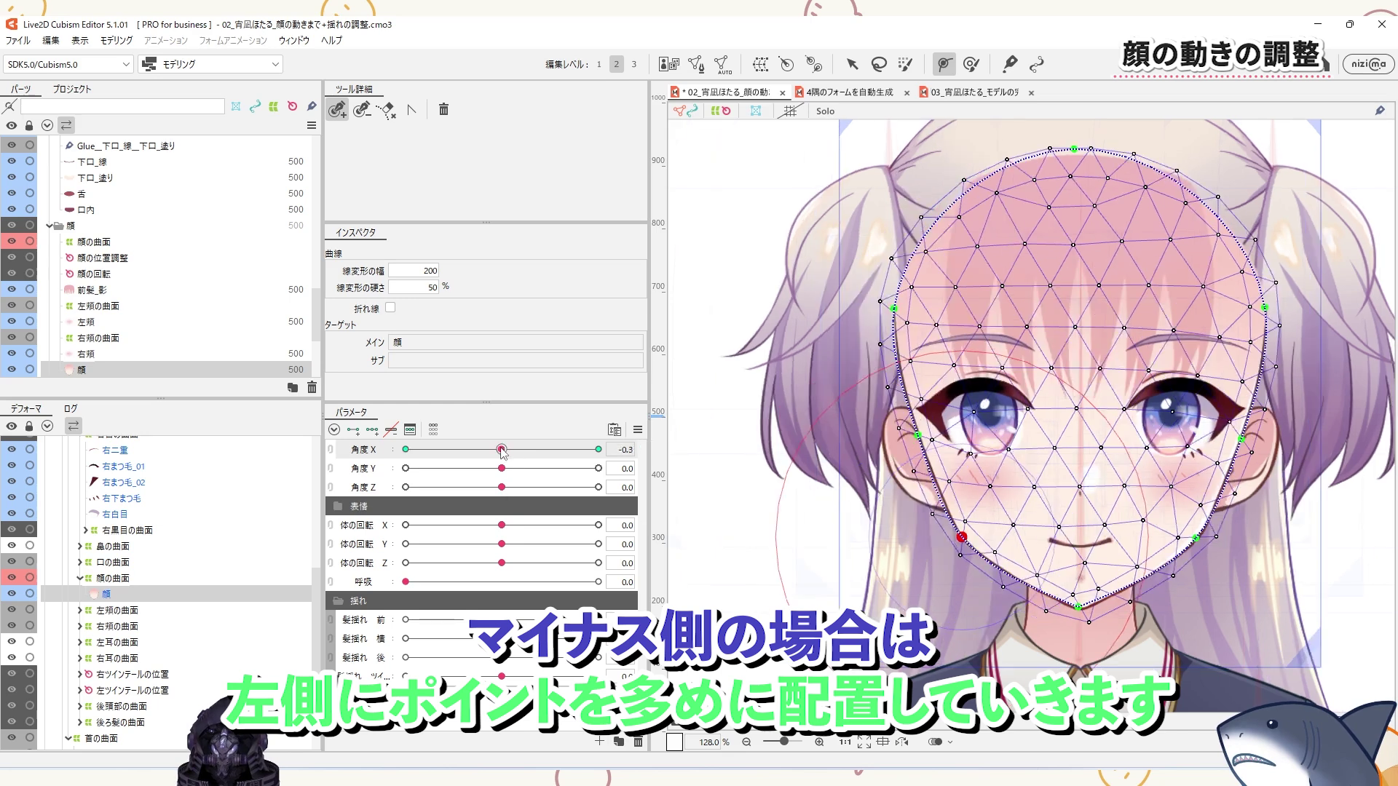
pyautogui.click(883, 379)
pyautogui.click(914, 483)
pyautogui.click(981, 576)
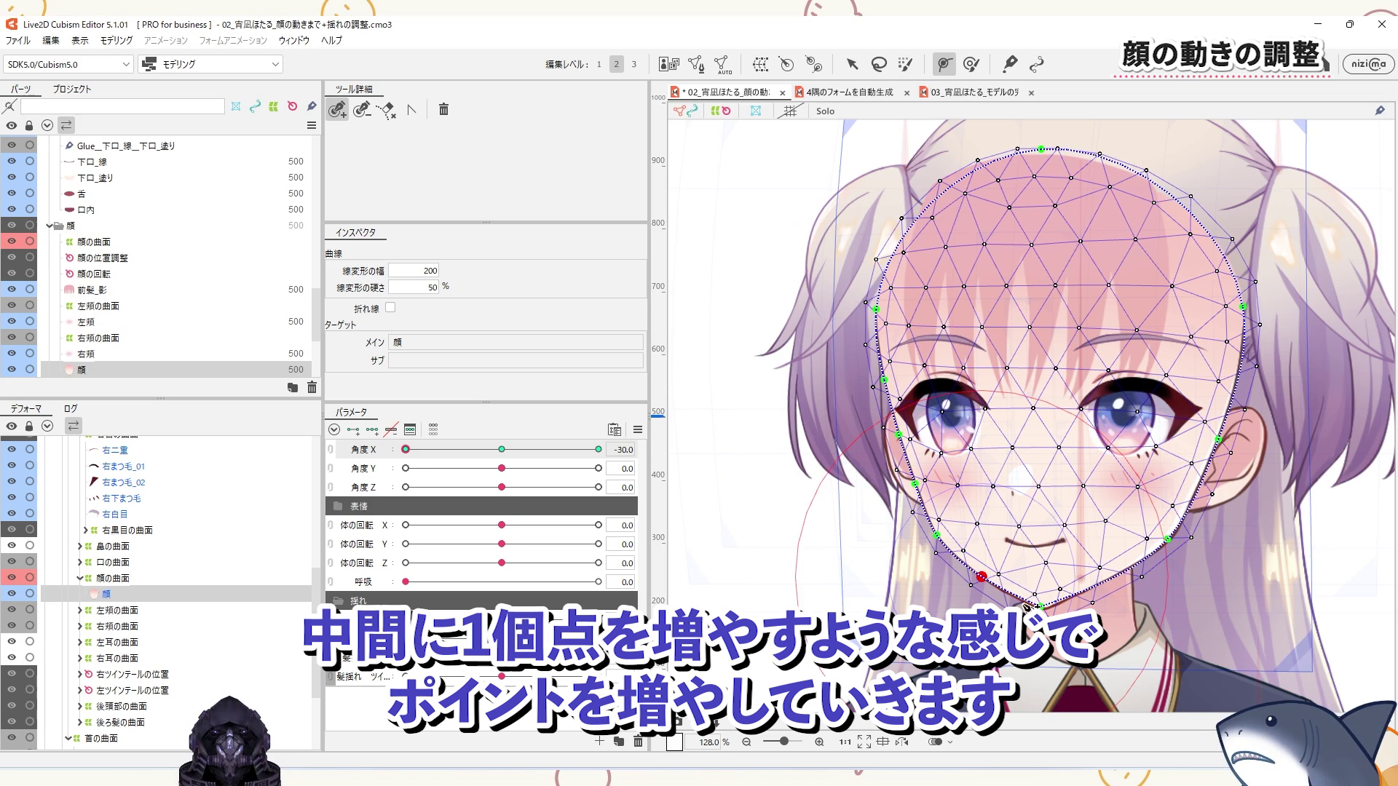
# Move the path point at the right temple slightly outward and the eye-level point slightly inward to round the forehead.
pyautogui.click(852, 65)
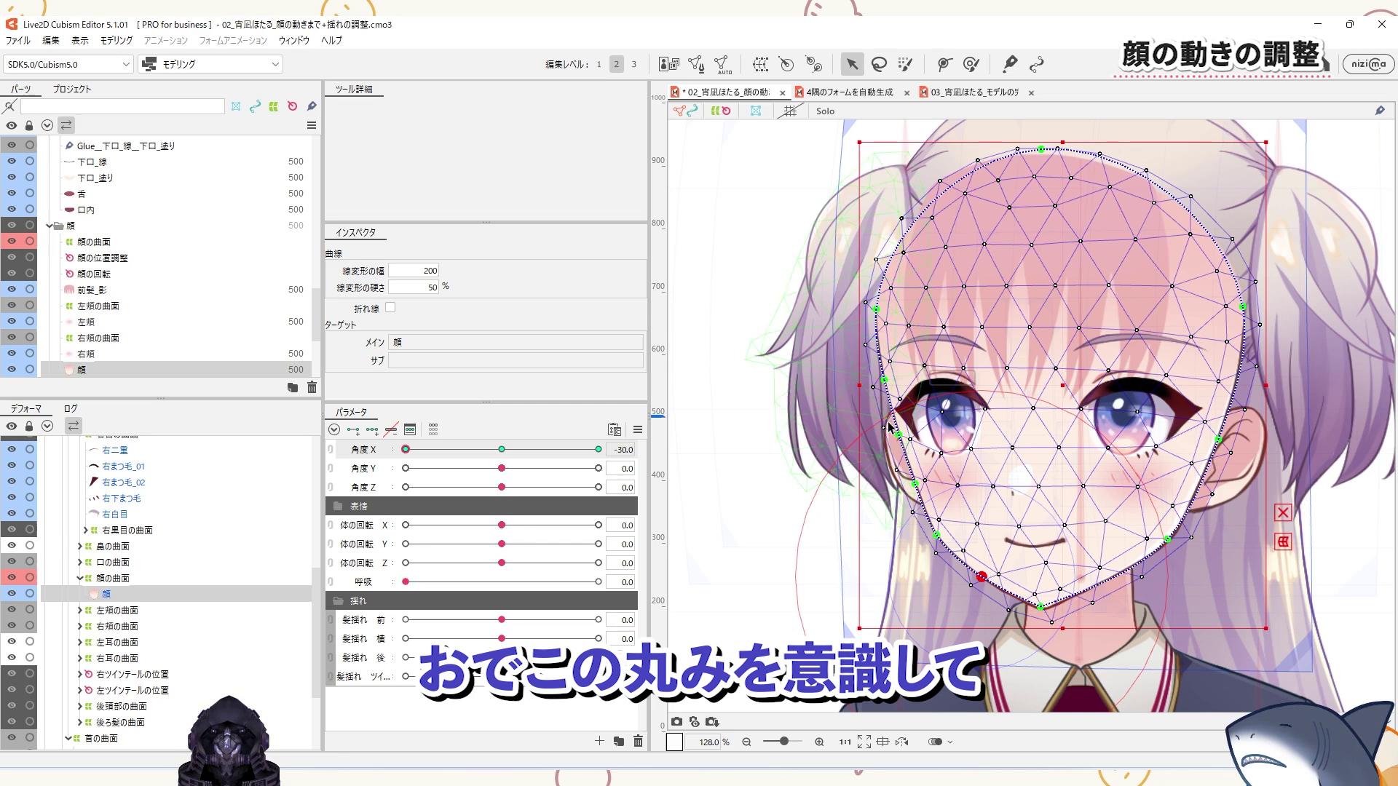
pyautogui.click(883, 379)
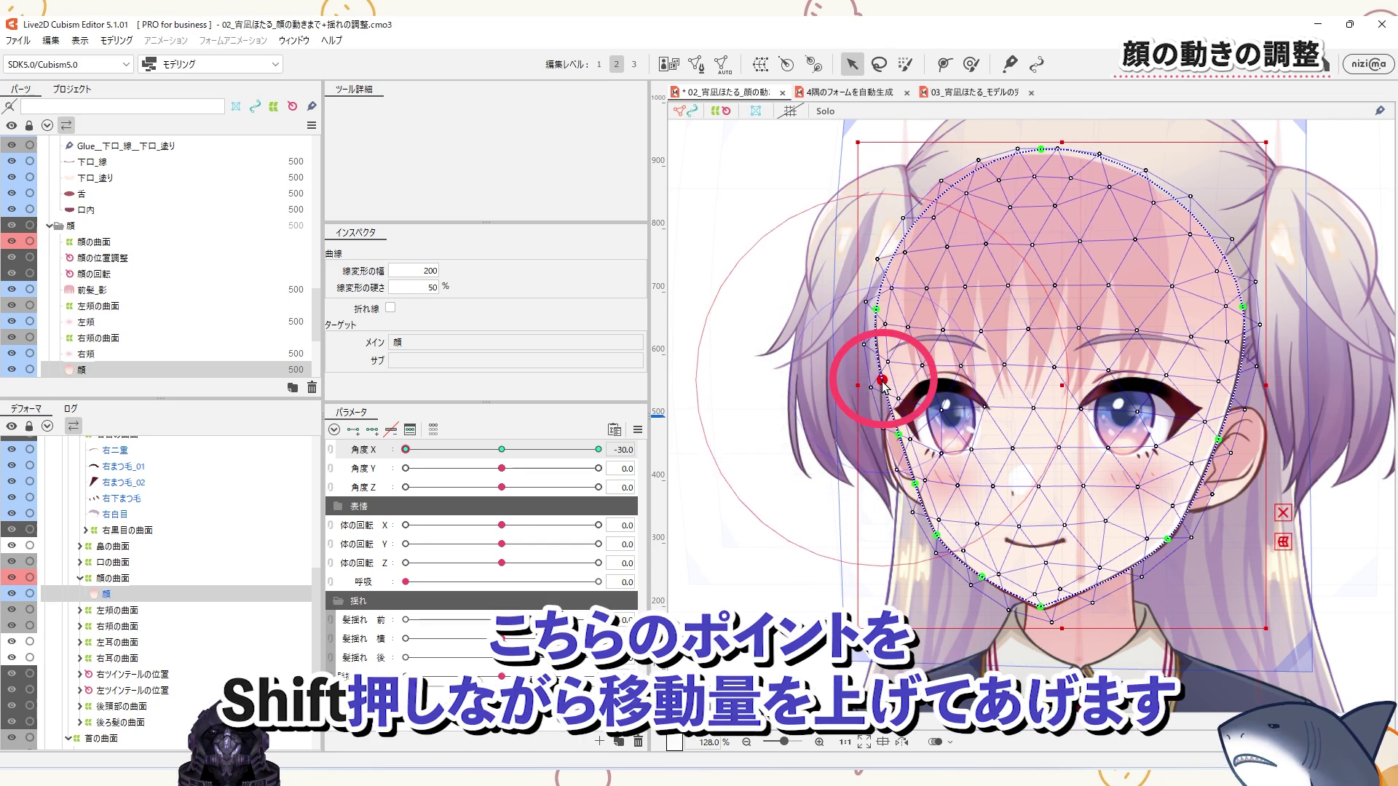
pyautogui.press('Left')
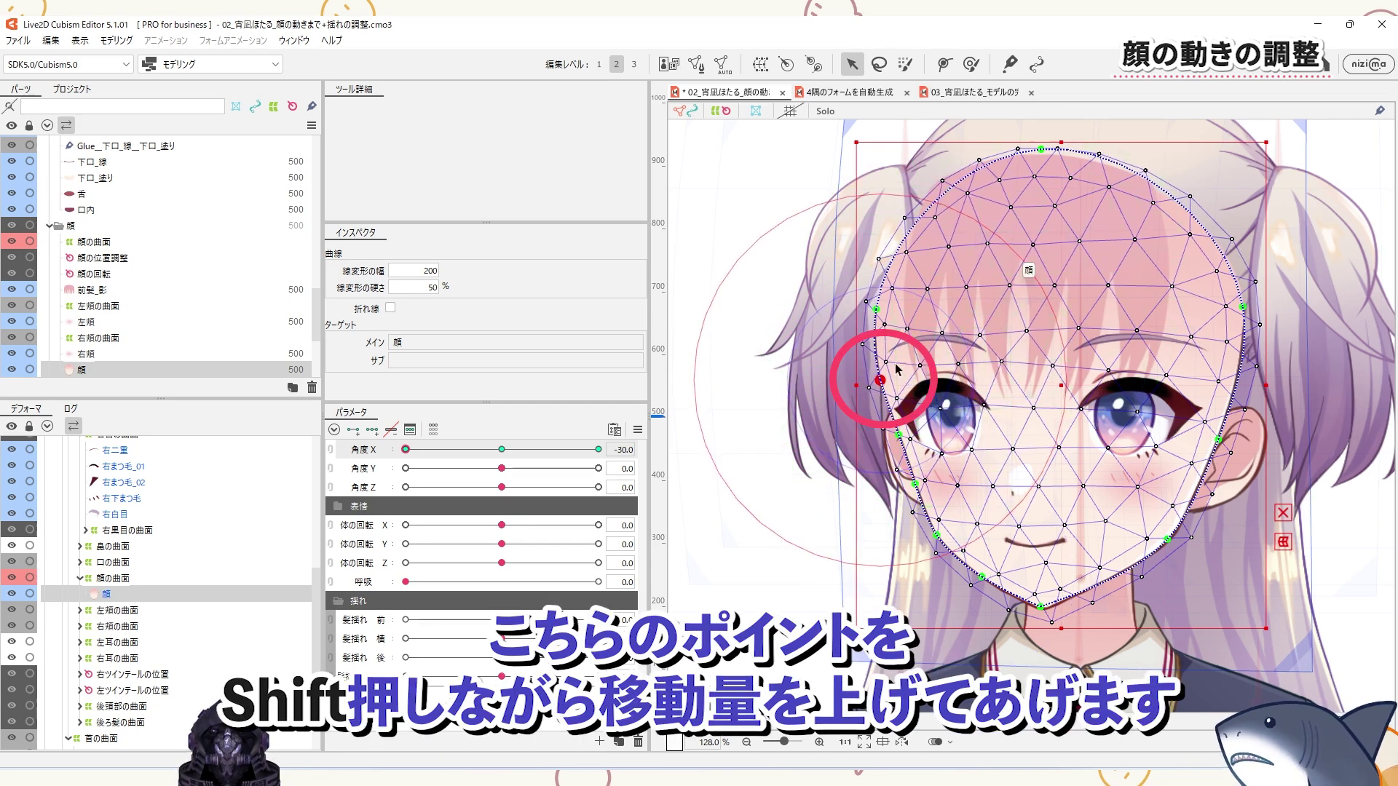
pyautogui.click(899, 435)
pyautogui.moveTo(899, 435); pyautogui.dragTo(902, 435)
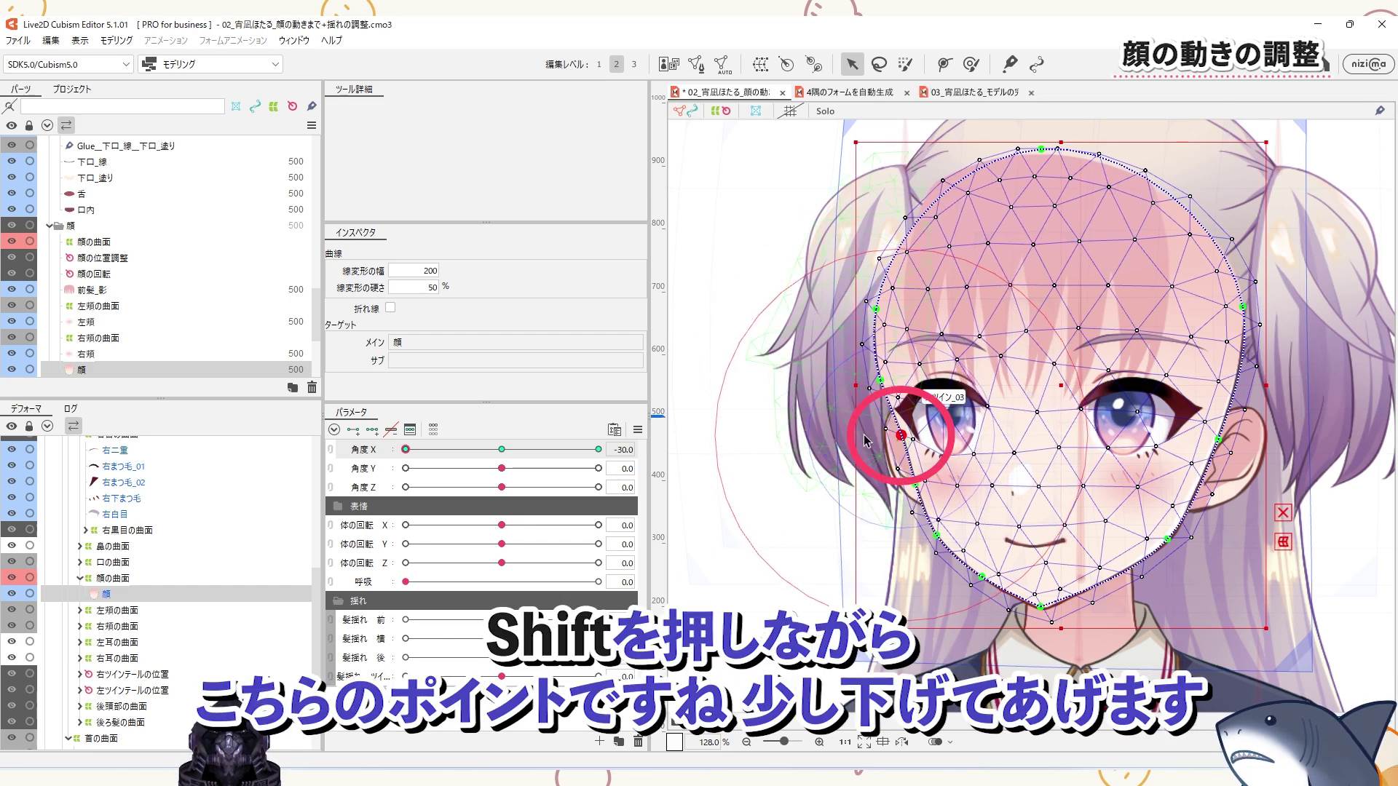
# Push the right cheek points slightly outward, pull the lower jaw point inward and shift the chin point slightly toward the turned side.
pyautogui.click(915, 484)
pyautogui.moveTo(917, 487); pyautogui.dragTo(912, 486)
pyautogui.click(936, 535)
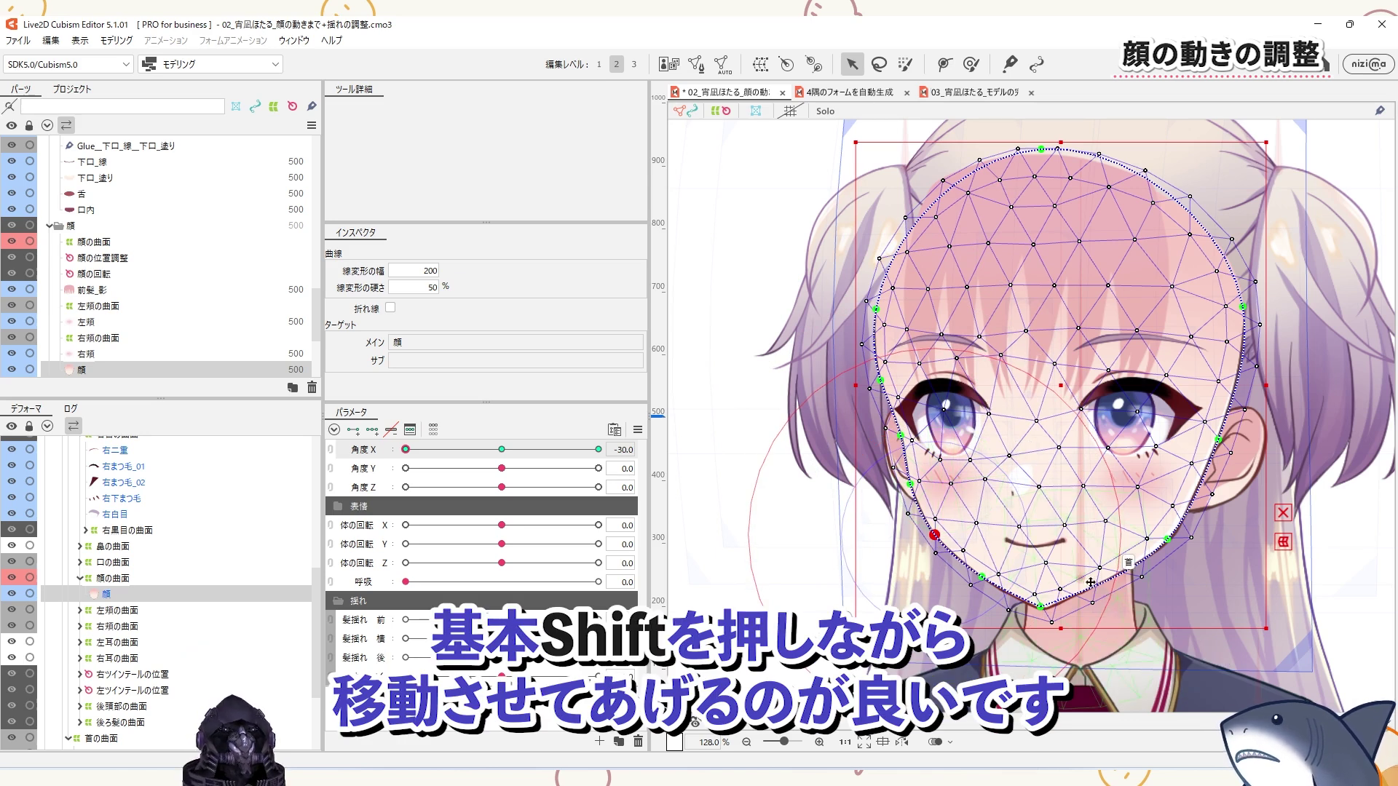
pyautogui.moveTo(982, 578); pyautogui.dragTo(988, 580)
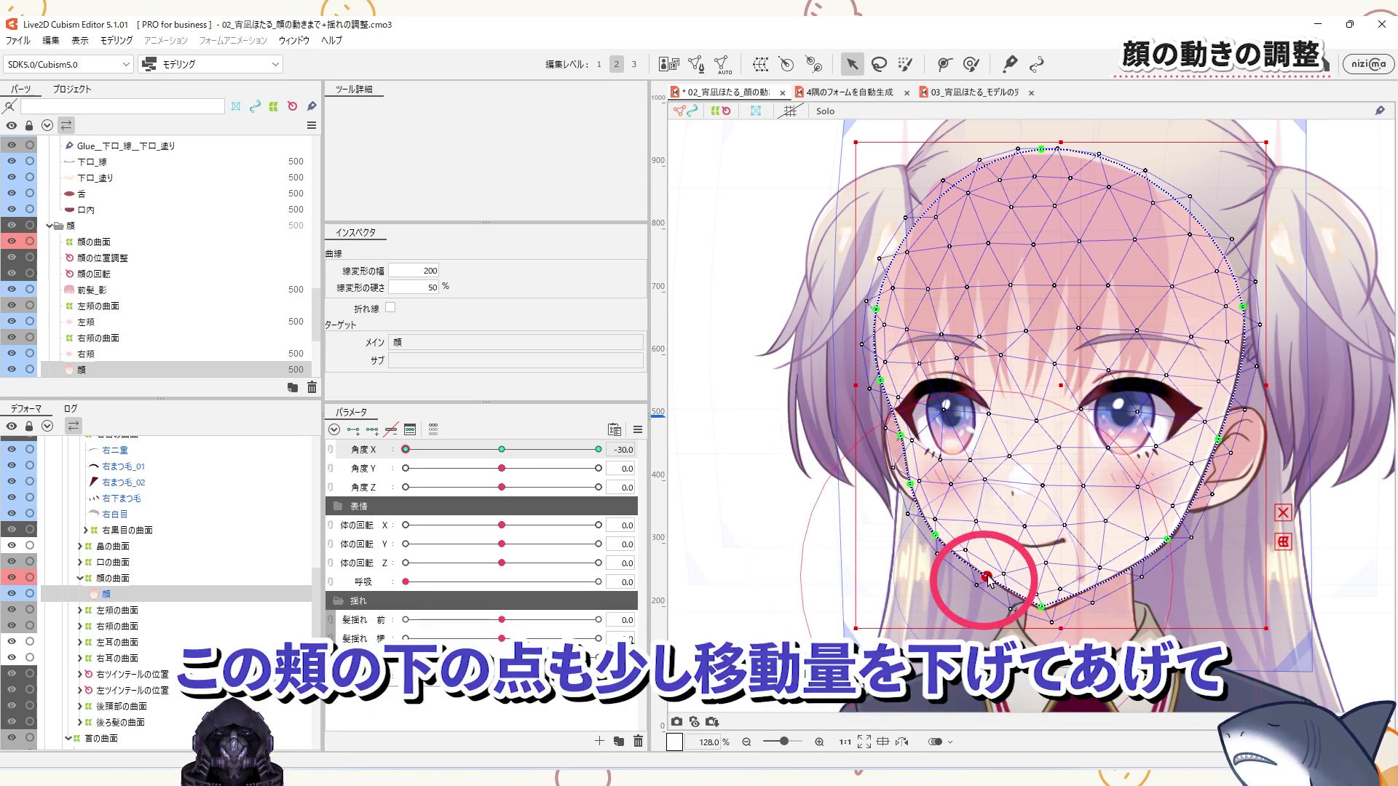
pyautogui.click(1041, 607)
pyautogui.moveTo(1044, 611); pyautogui.dragTo(1037, 611)
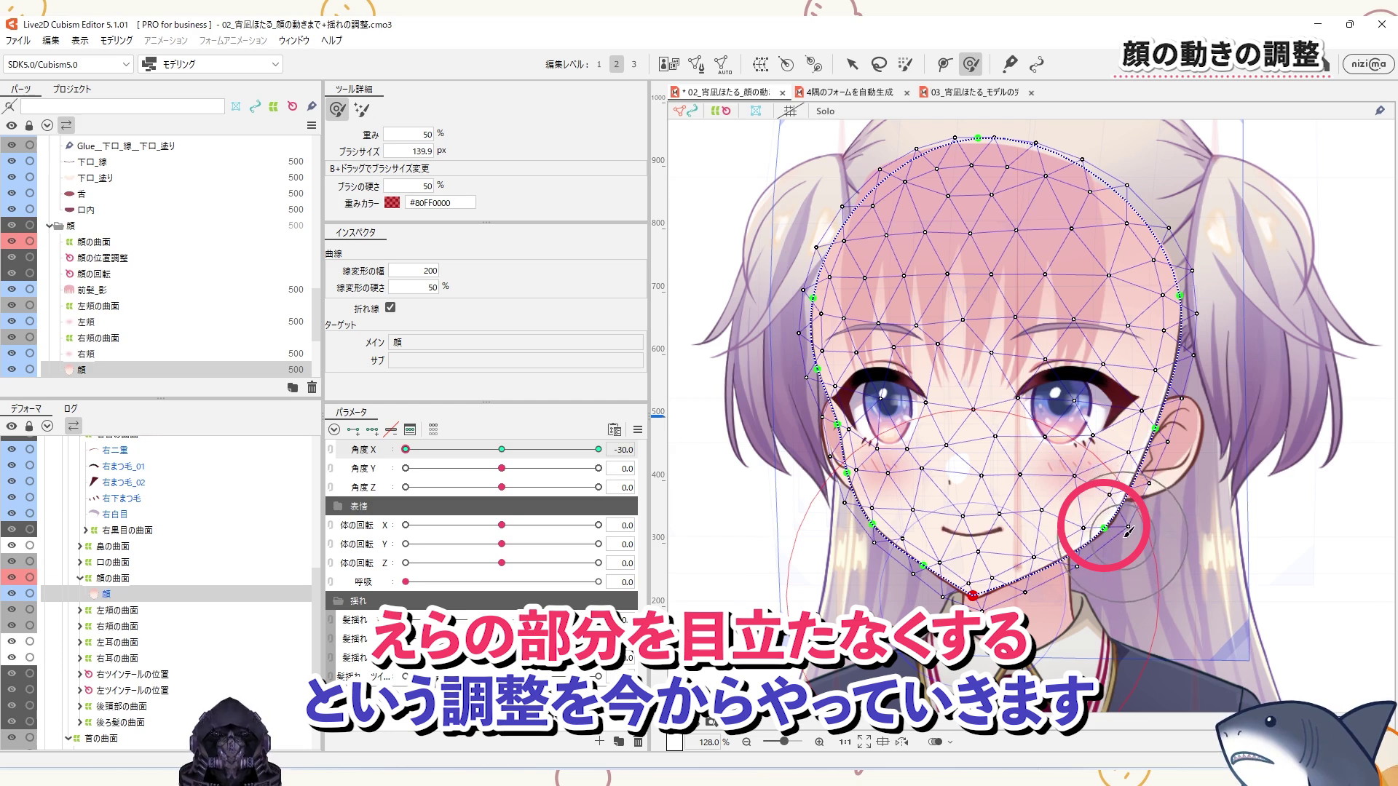
# Soften the character's left jaw angle with the deform brush by pushing its corner inward and slightly filling out the contour below.
pyautogui.moveTo(1118, 536); pyautogui.dragTo(1109, 535)
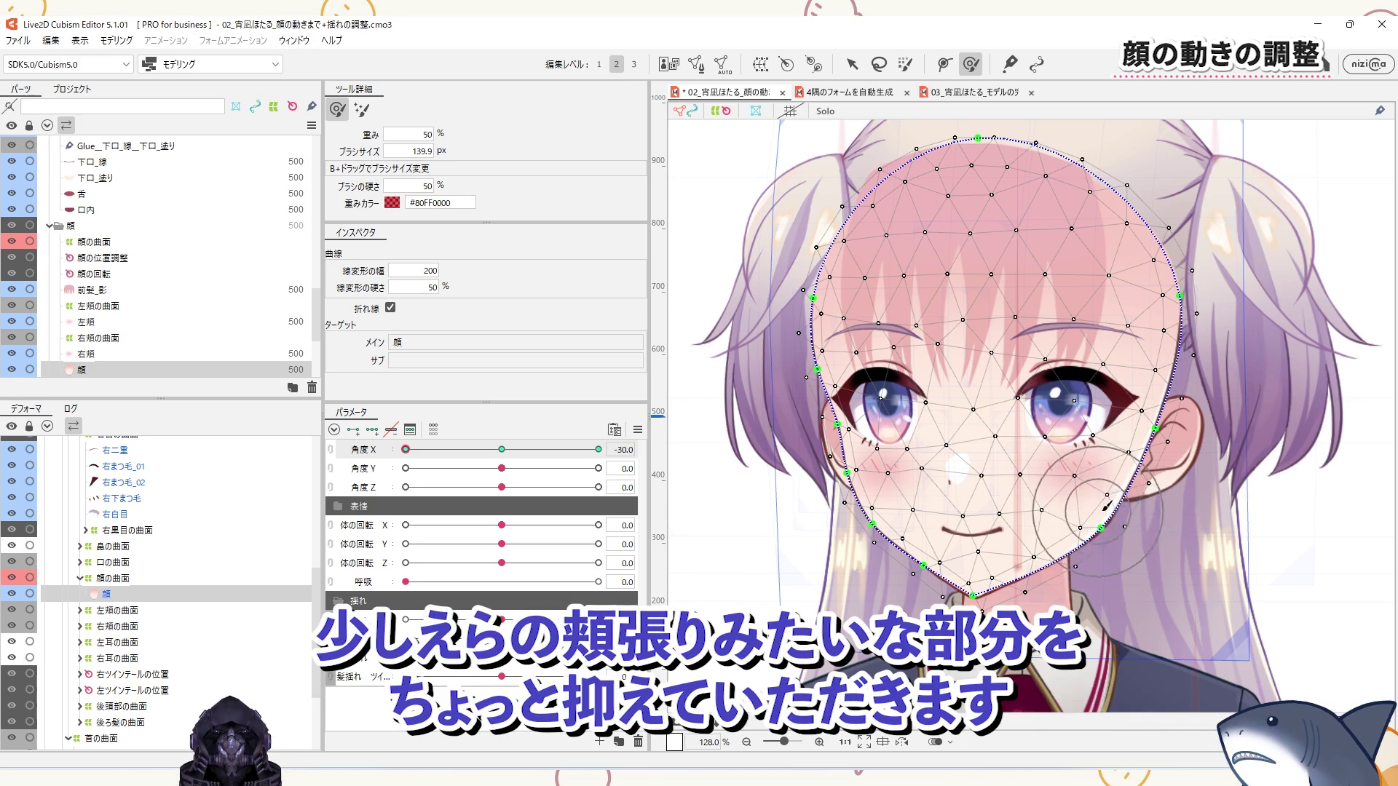
pyautogui.click(1041, 585)
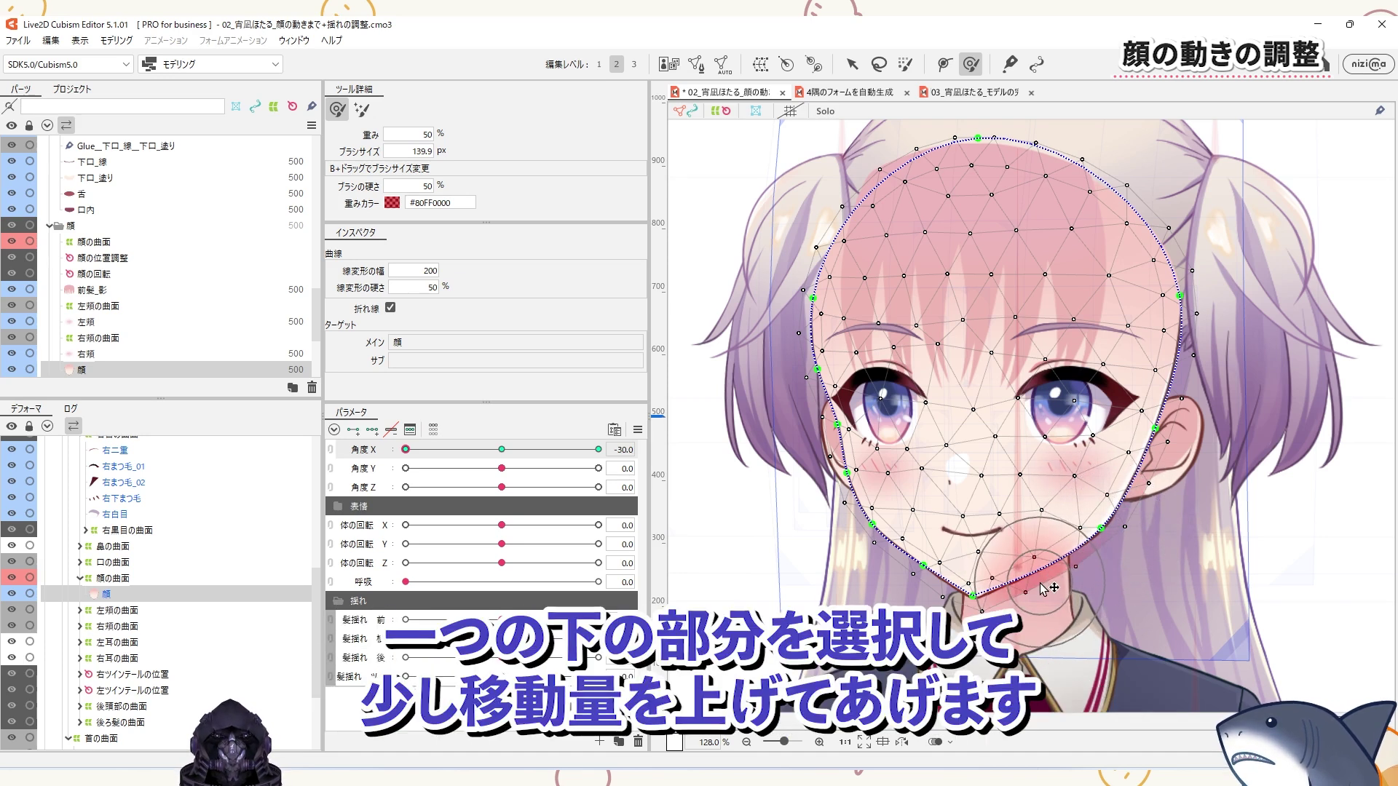
pyautogui.moveTo(1039, 583); pyautogui.dragTo(1042, 583)
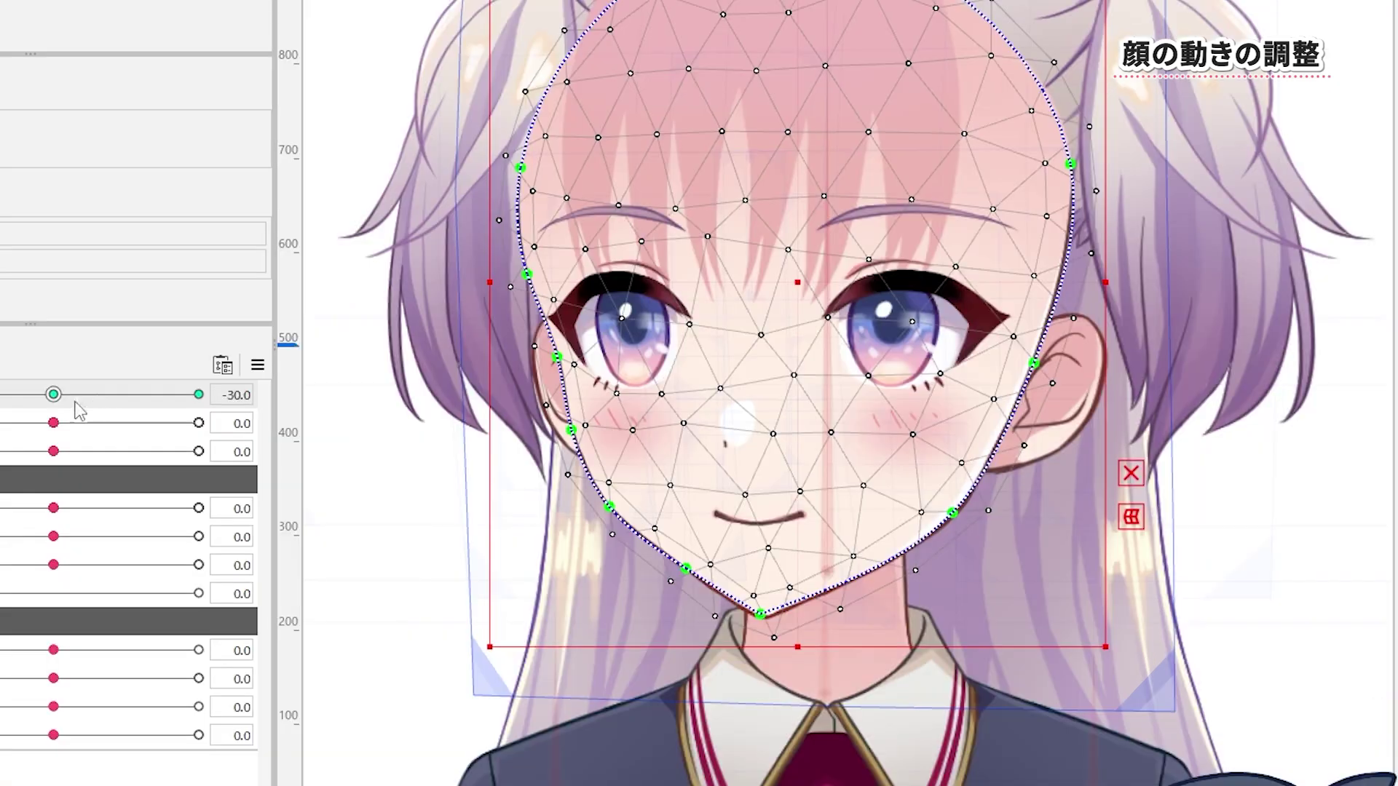
# Move 角度 X between 0, the positive side and -30 to check how the adjusted face silhouette turns.
pyautogui.click(501, 449)
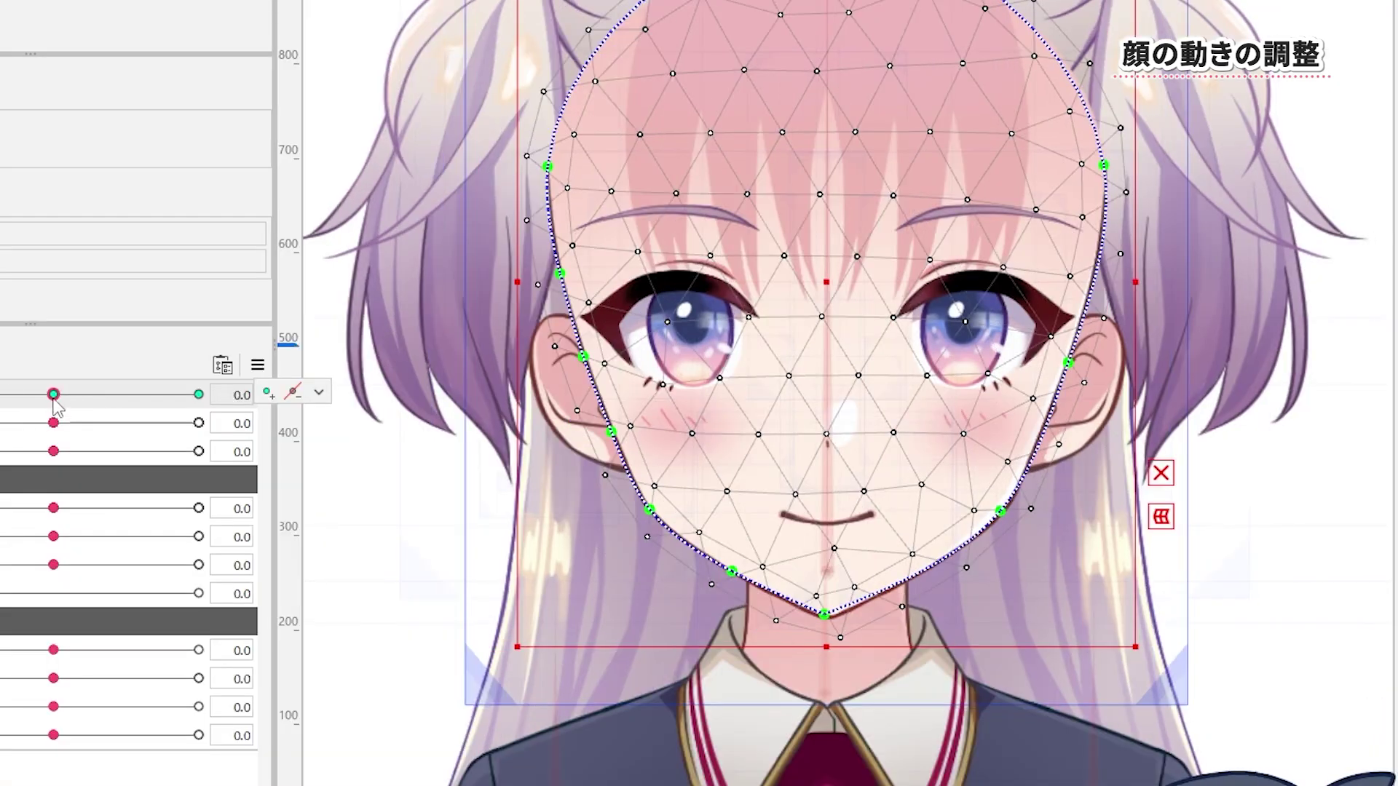
pyautogui.moveTo(54, 394); pyautogui.dragTo(199, 395)
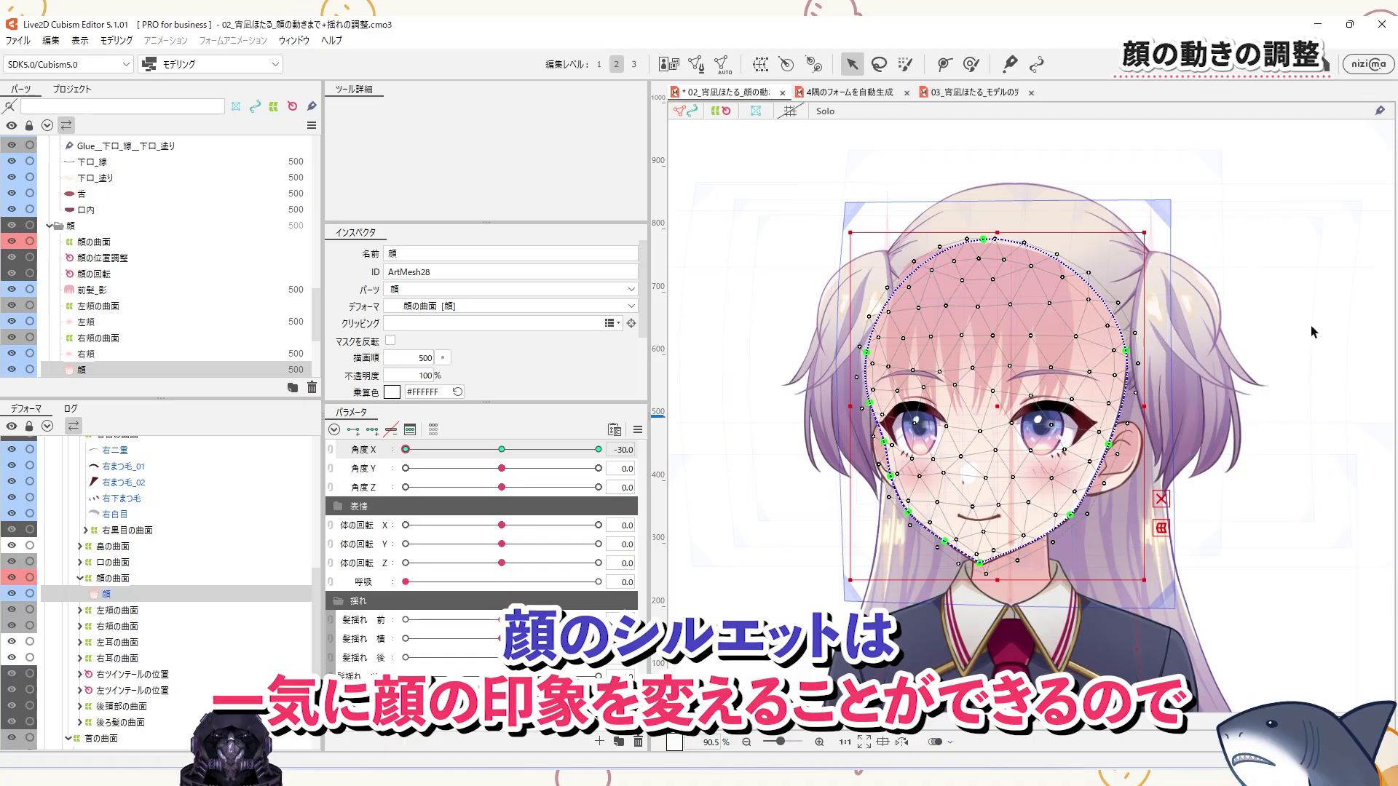
pyautogui.moveTo(405, 449); pyautogui.dragTo(396, 449)
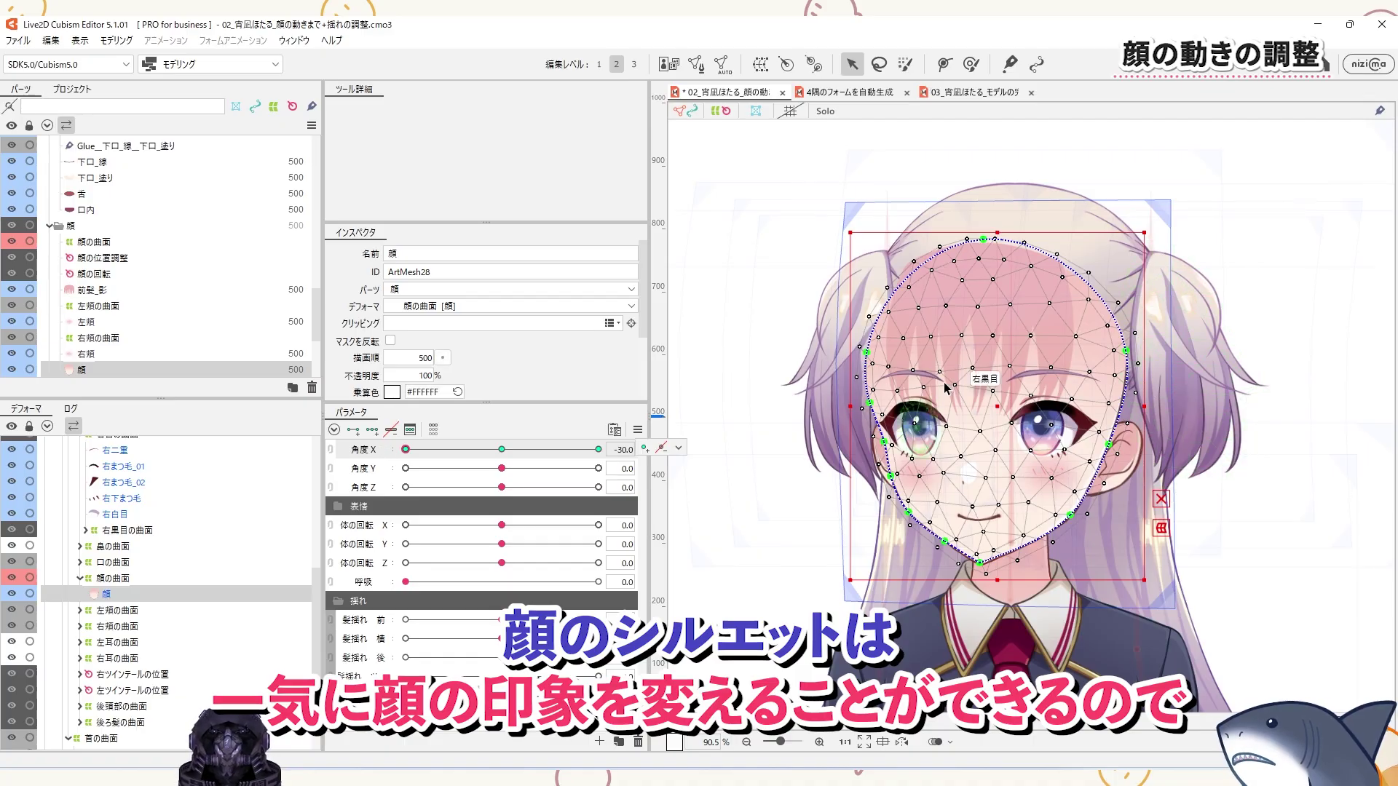
pyautogui.click(1069, 358)
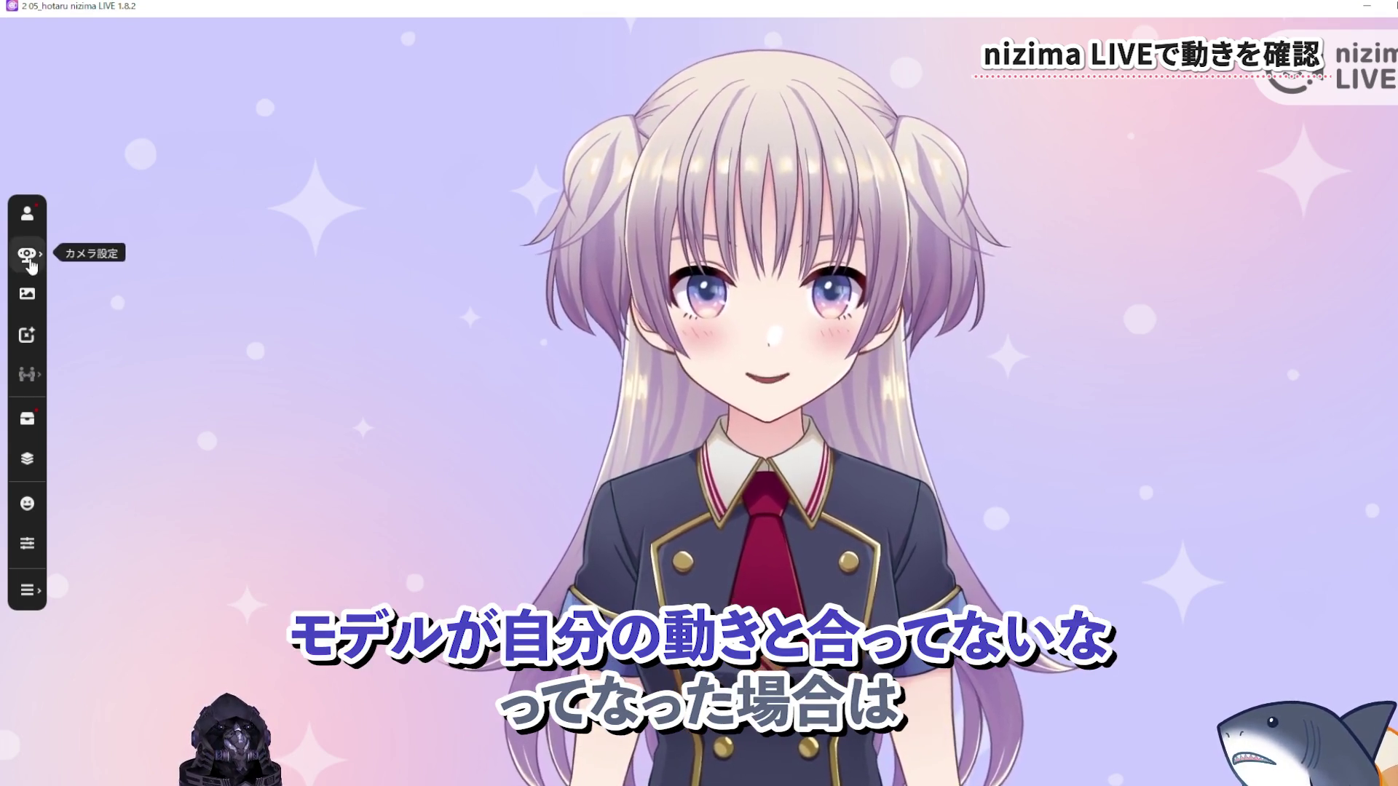
# Switch to nizima LIVE and run 表情リセット to recalibrate the model's facial tracking.
pyautogui.click(27, 258)
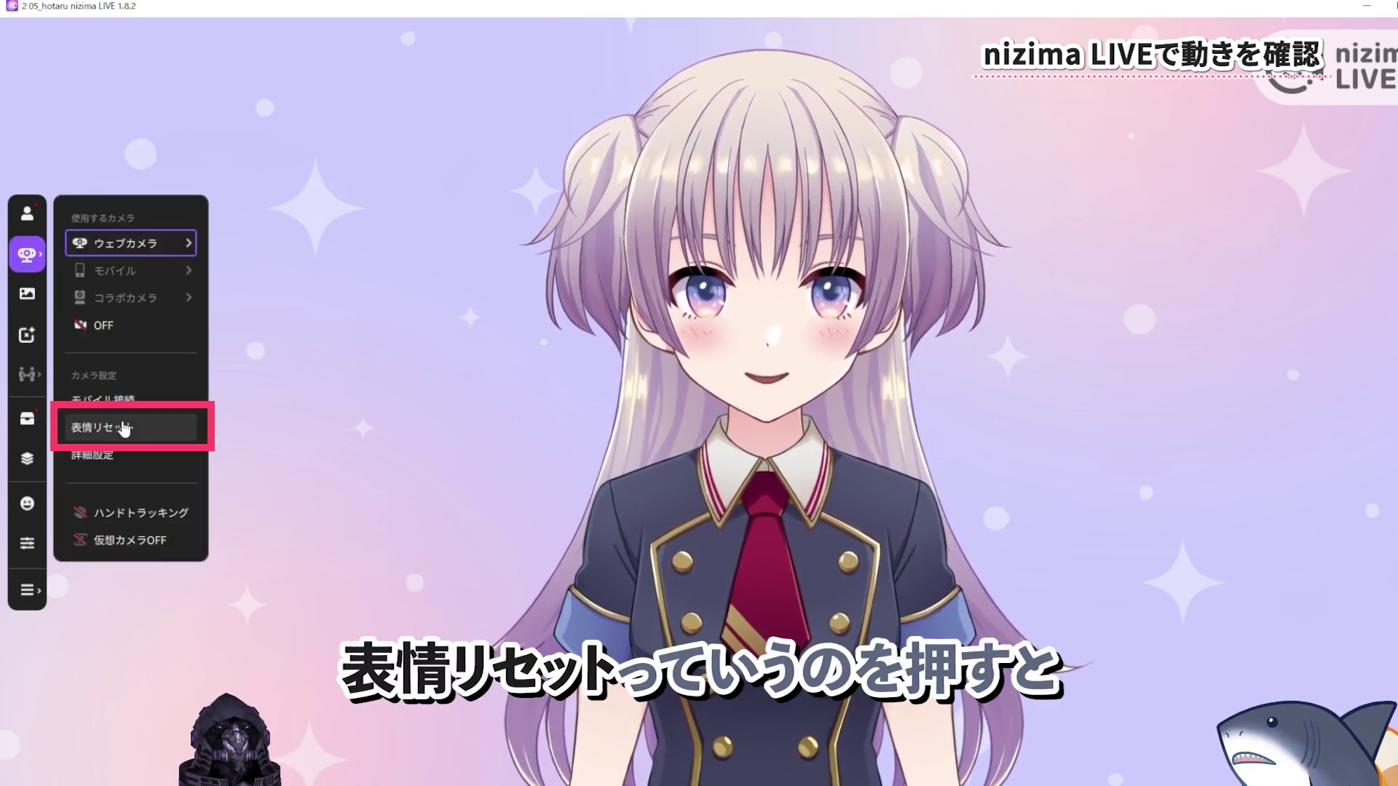
pyautogui.click(120, 433)
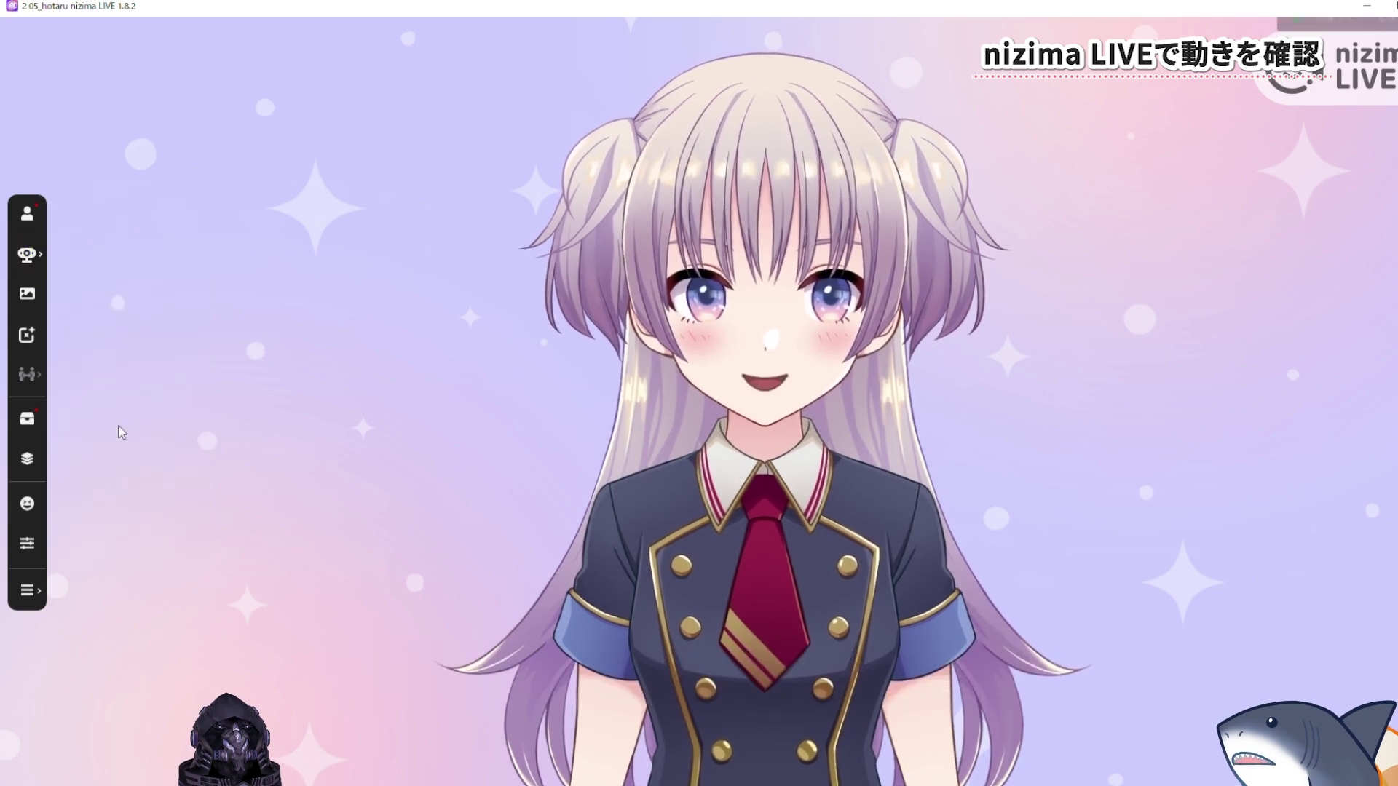